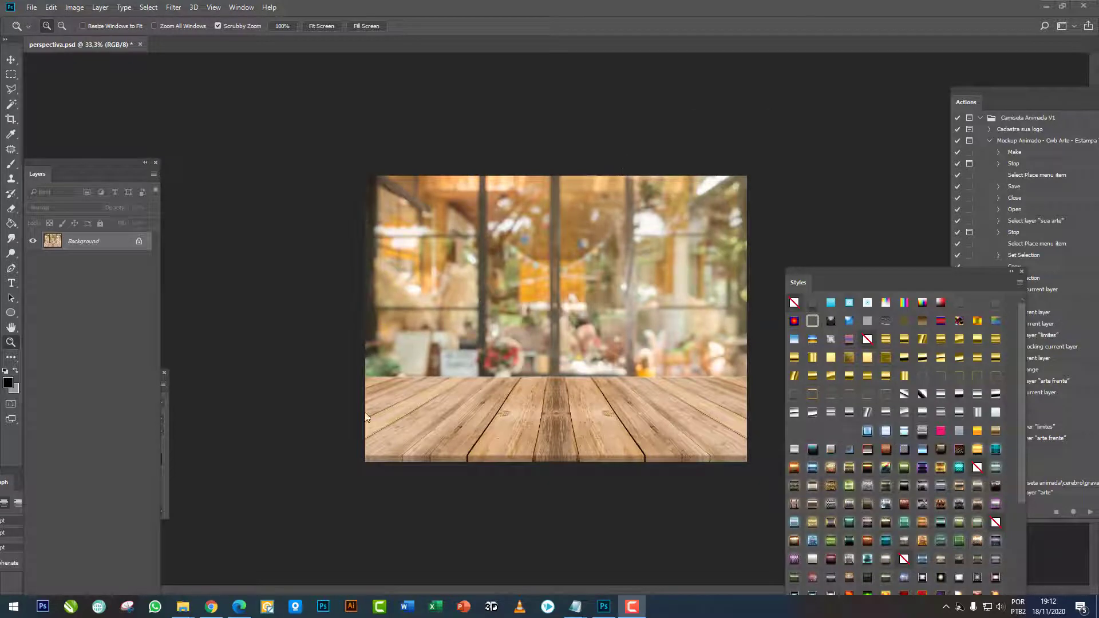
Step: Switch to Chrome and run a Google Images search for "box"
click(211, 607)
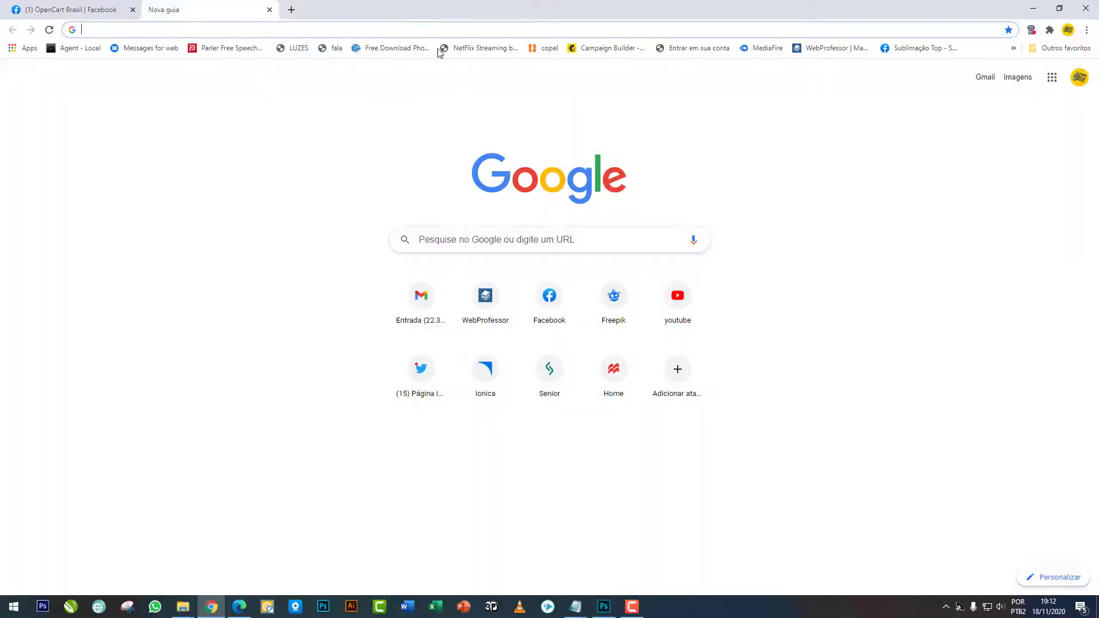
click(347, 26)
text(box)
key(Return)
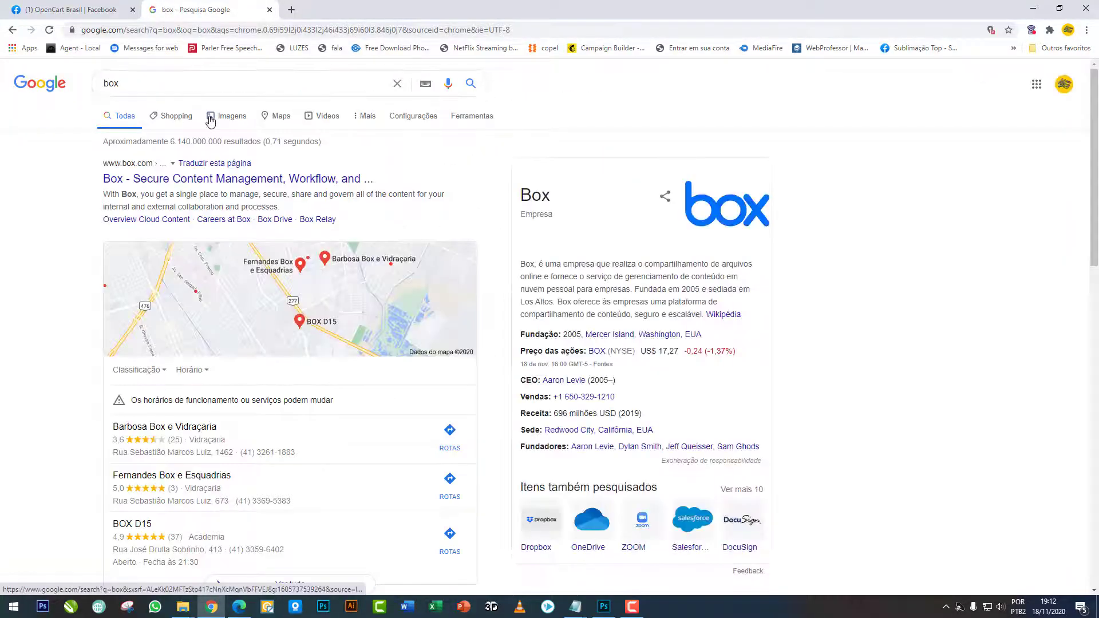
click(213, 115)
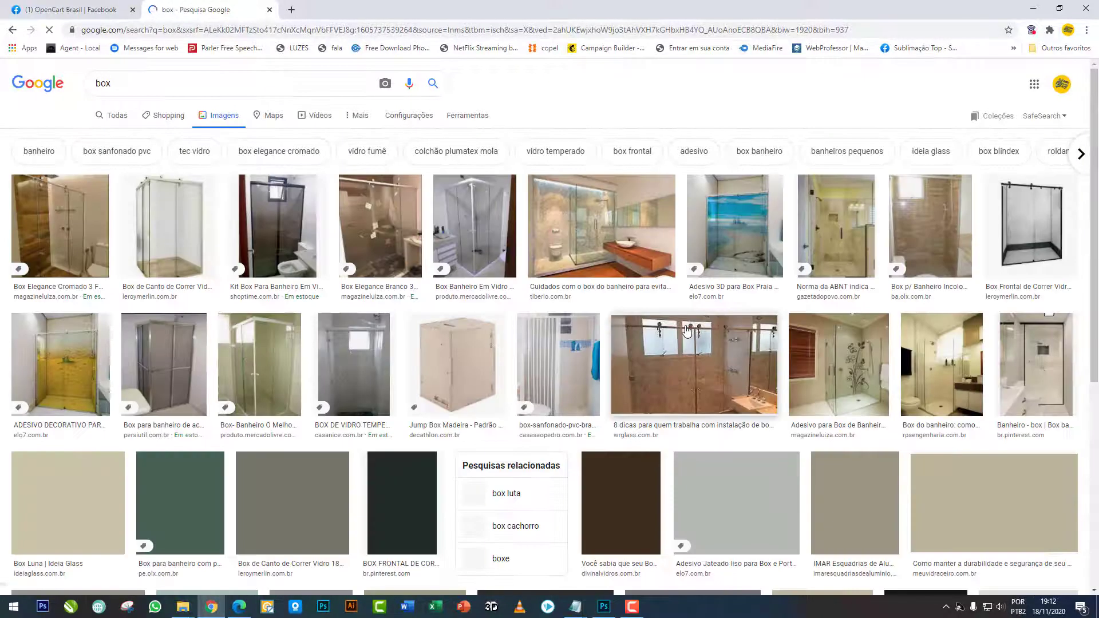
Step: Find the cardboard "Mistery Wine Box" picture among the image results and copy the enlarged image
scroll(686, 332, down, 5)
scroll(687, 332, down, 2)
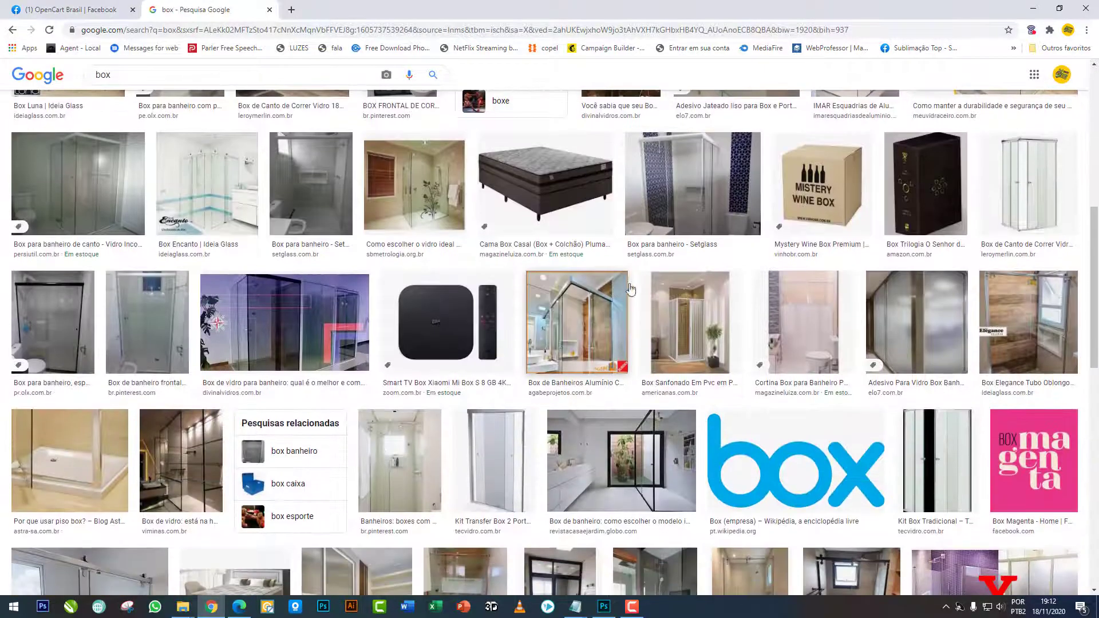
scroll(709, 285, down, 6)
scroll(708, 284, down, 4)
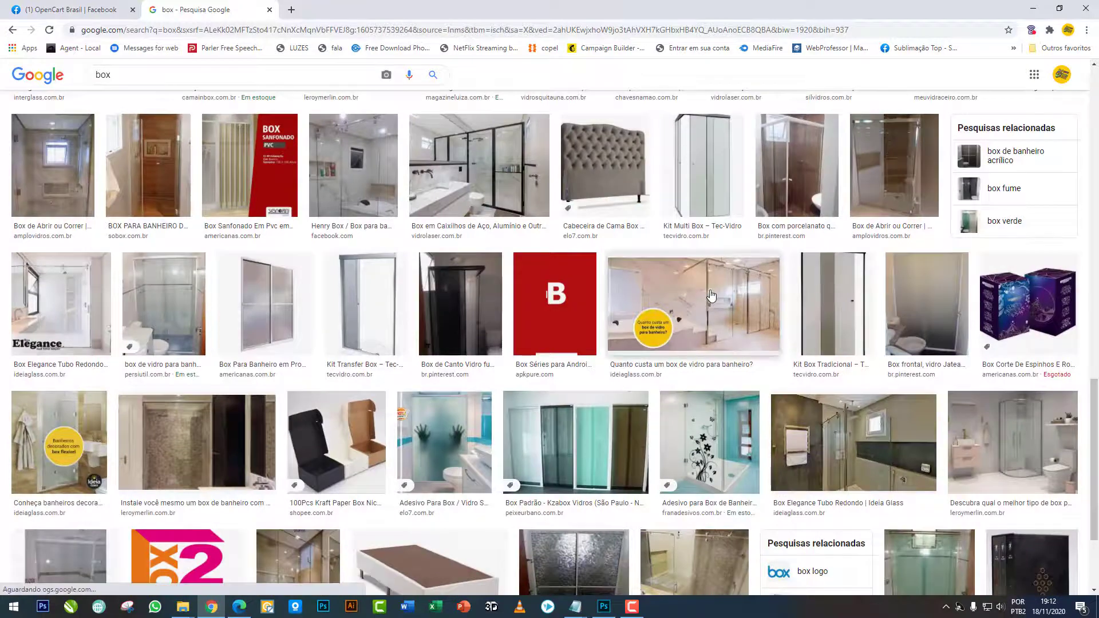
scroll(836, 214, up, 10)
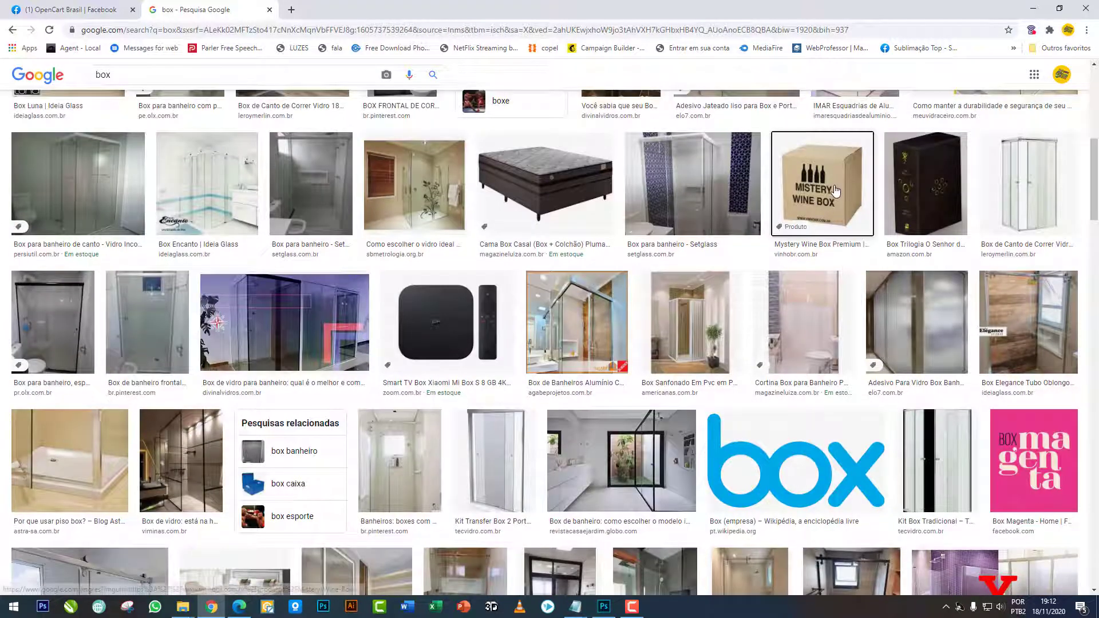
click(833, 190)
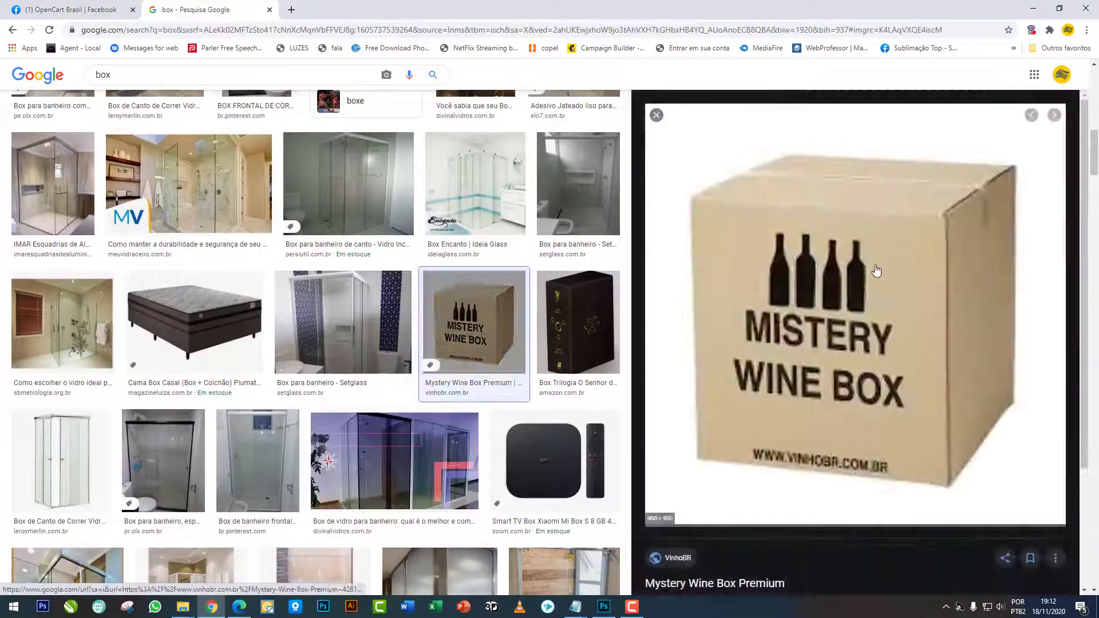
right_click(800, 256)
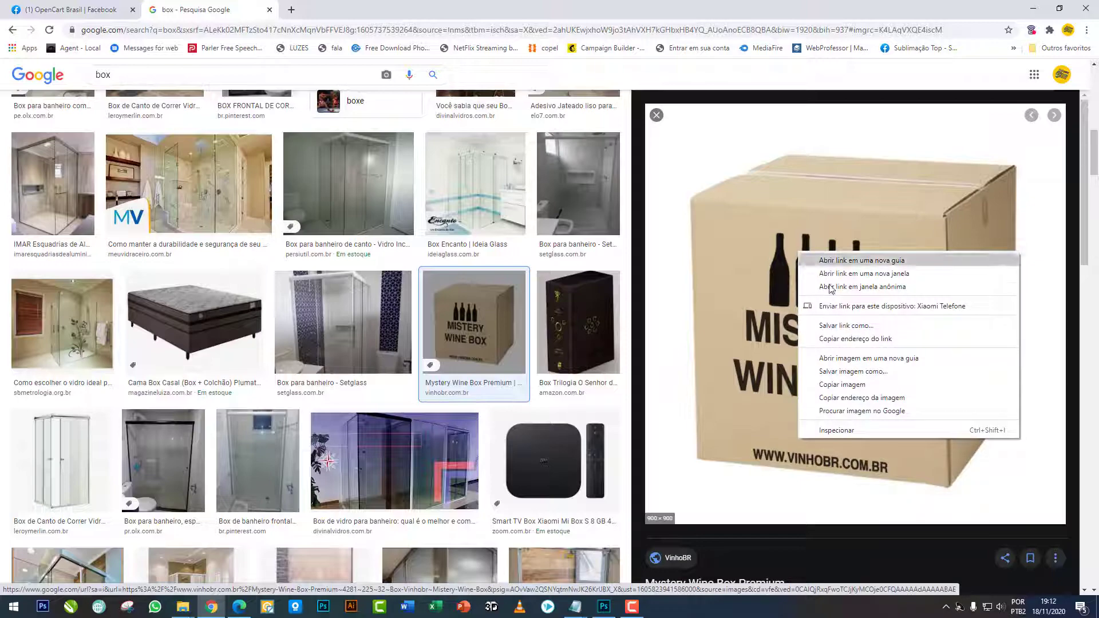
click(856, 385)
Step: Switch to Photoshop, paste the box picture into perspectiva.psd and remove its white background with the Magic Wand
key(alt+Tab)
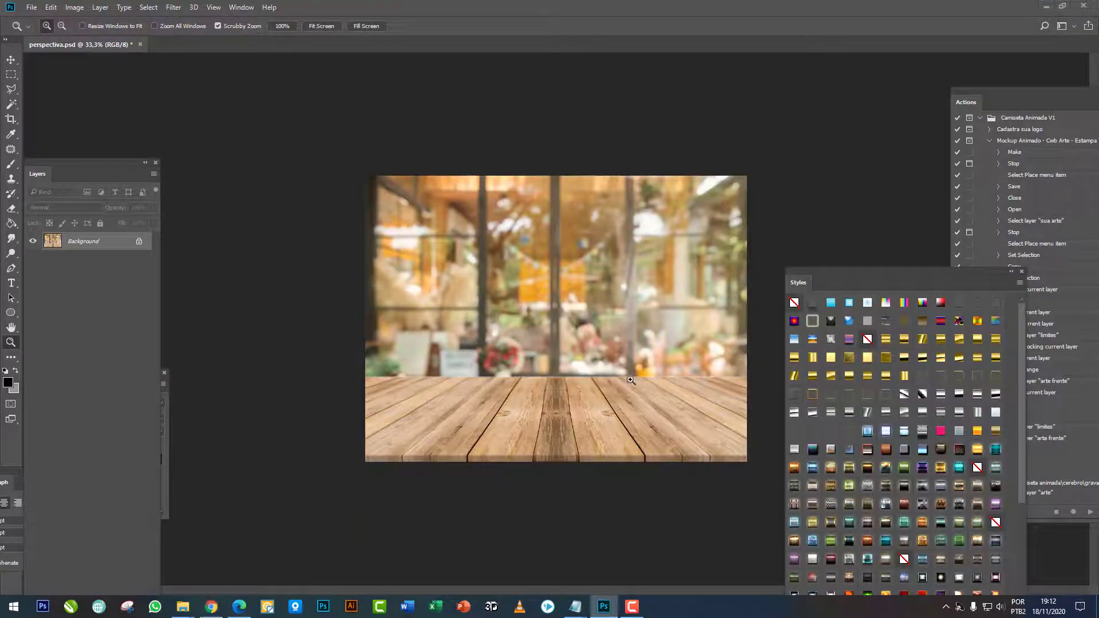
key(ctrl+v)
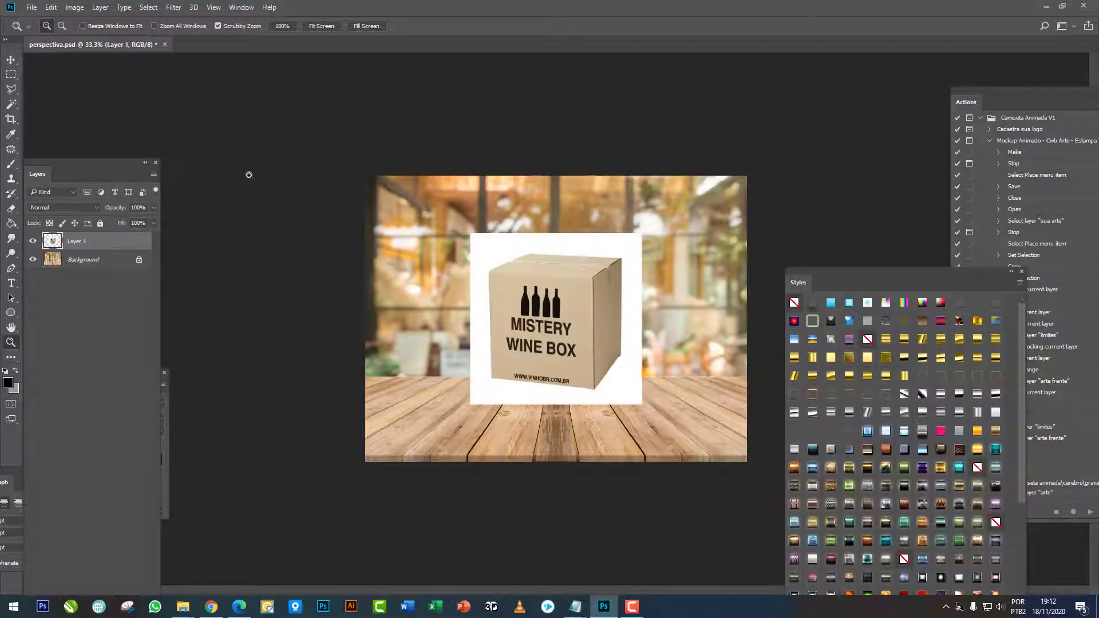
click(11, 104)
click(603, 246)
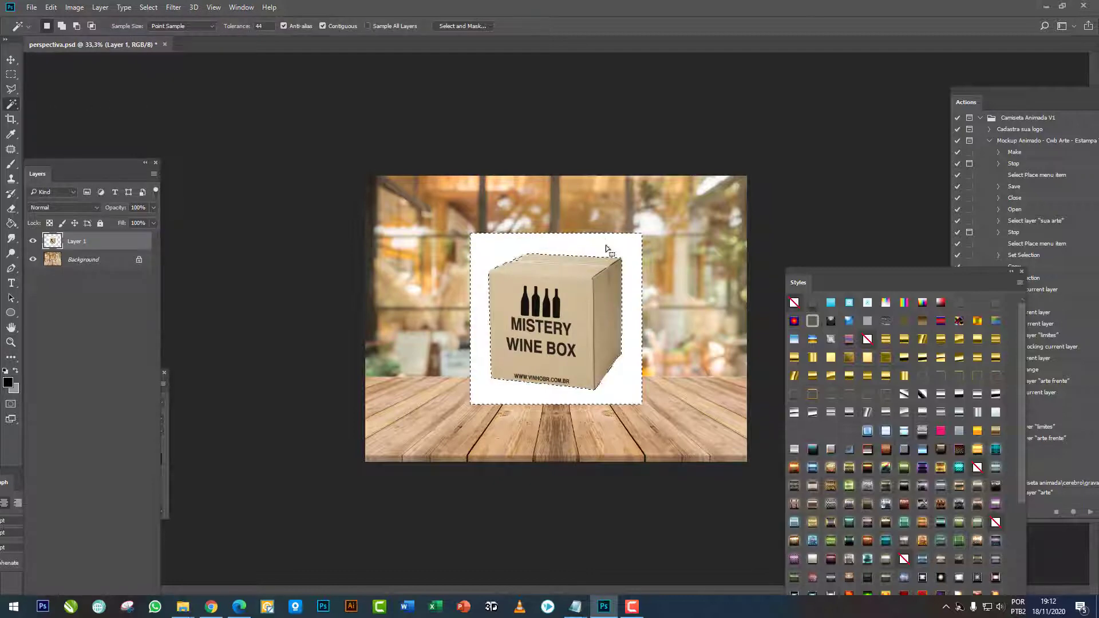
key(Delete)
key(ctrl+d)
Step: Move the box down onto the wooden table and enlarge it with Free Transform
click(10, 74)
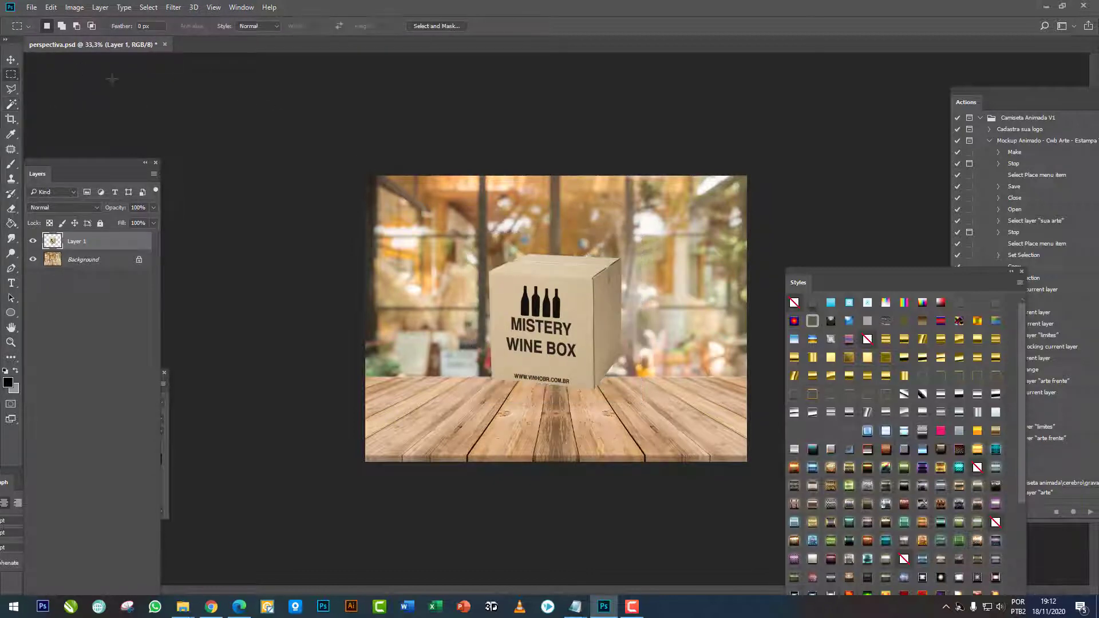
click(11, 59)
drag(593, 315, 591, 363)
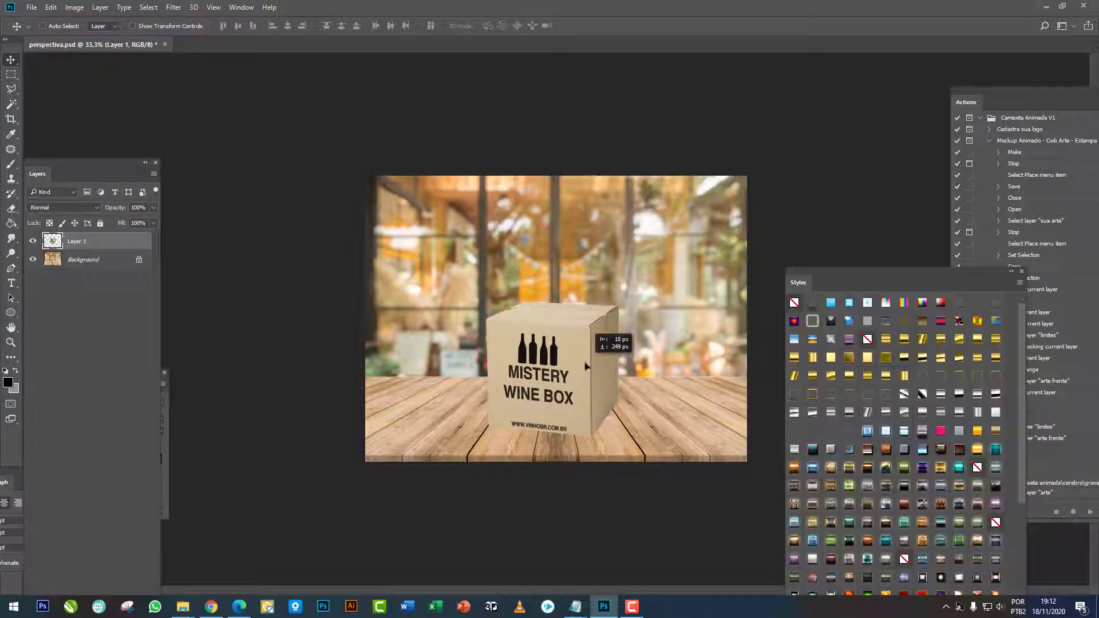
click(51, 7)
click(63, 226)
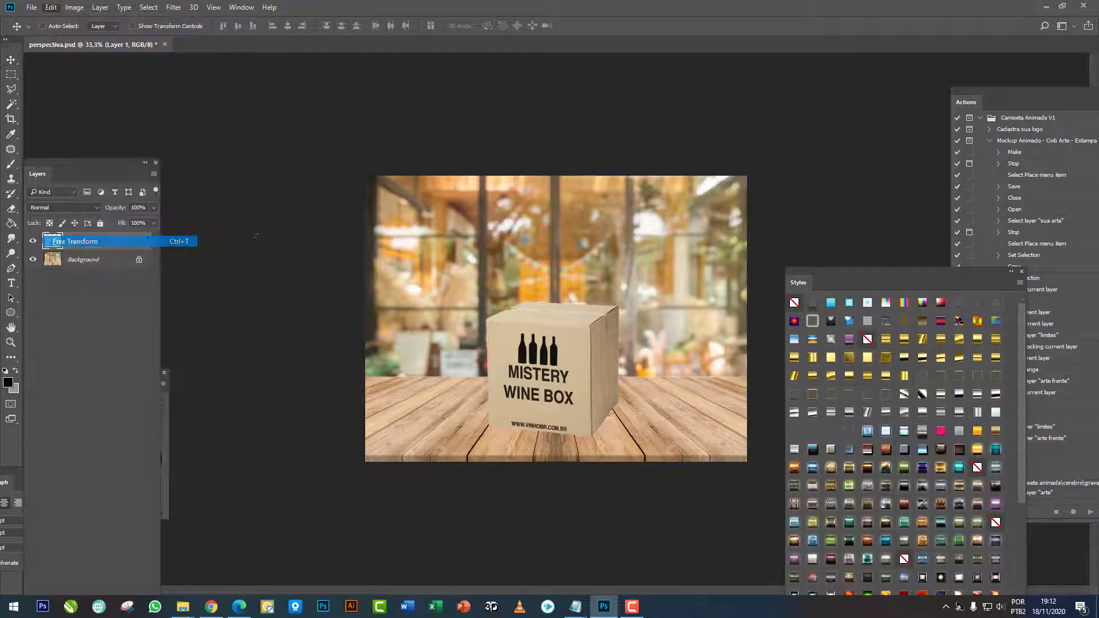
mouse_move(633, 292)
mouse_down()
mouse_move(715, 220)
mouse_move(634, 284)
mouse_up()
key(Return)
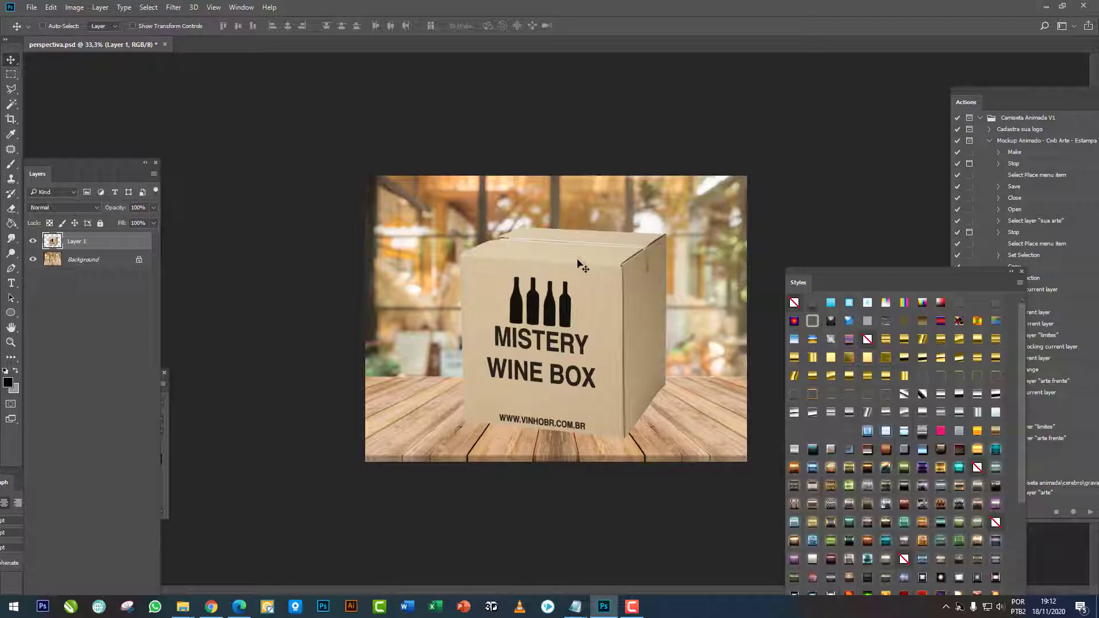
Step: Try to rotate the box counterclockwise with Free Transform
click(51, 7)
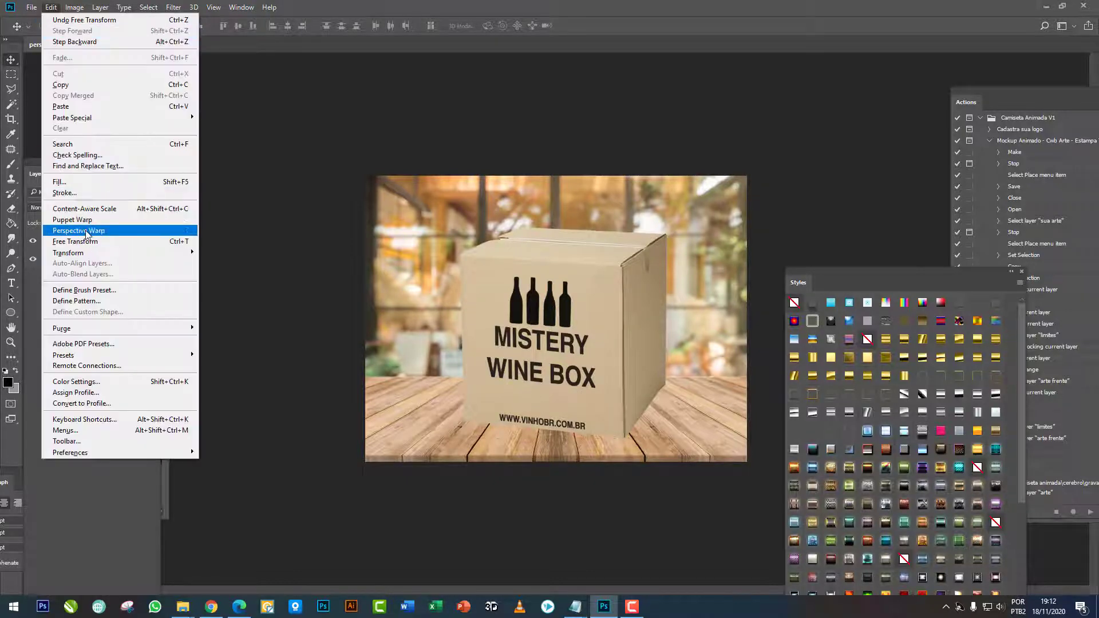
click(74, 221)
drag(684, 451, 686, 353)
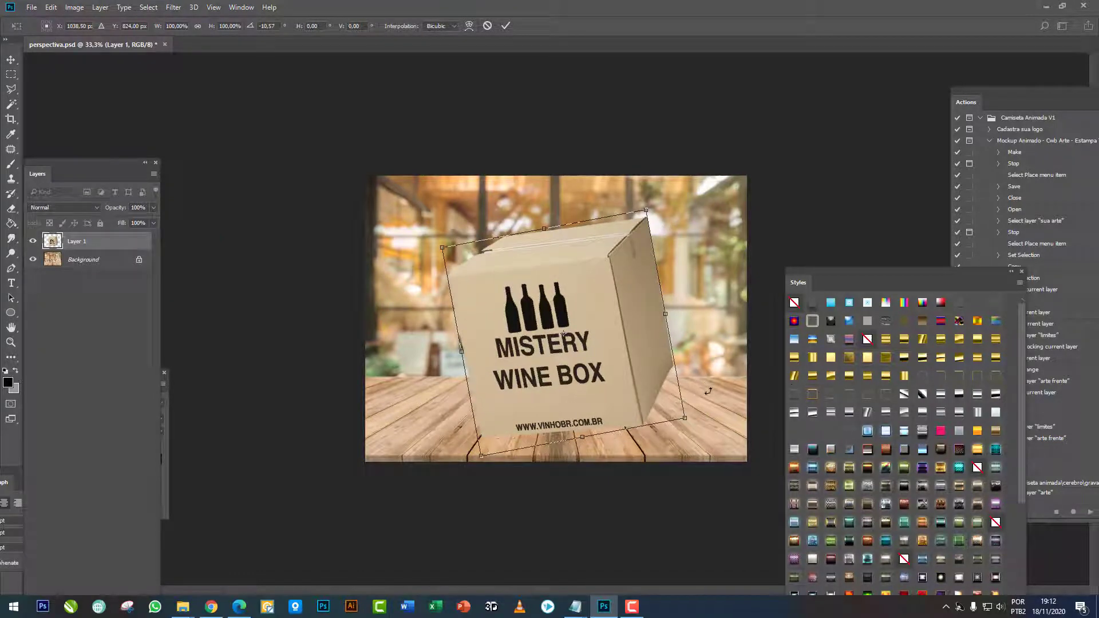
key(ctrl+z)
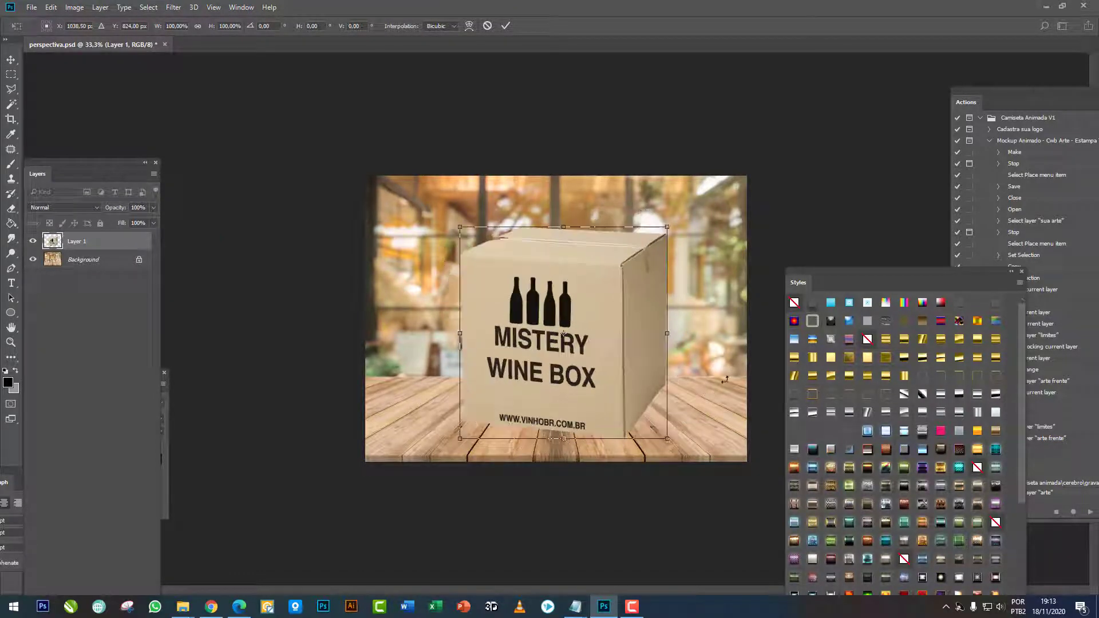
click(12, 77)
click(629, 230)
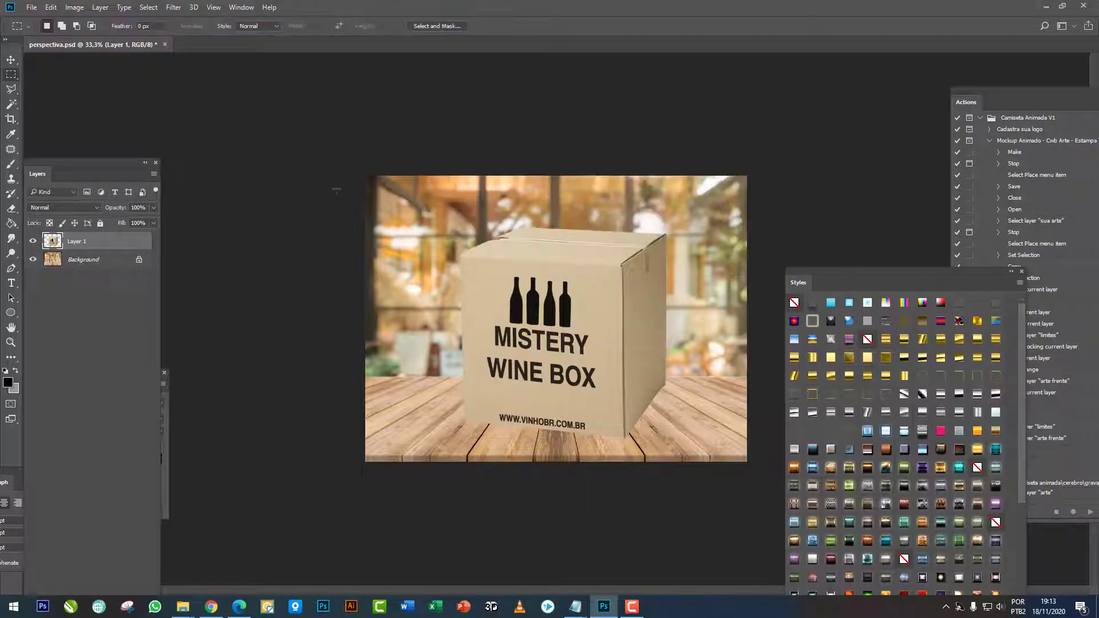
Step: Start Perspective Warp on the box layer and fit a layout plane to the four corners of the front face
click(51, 7)
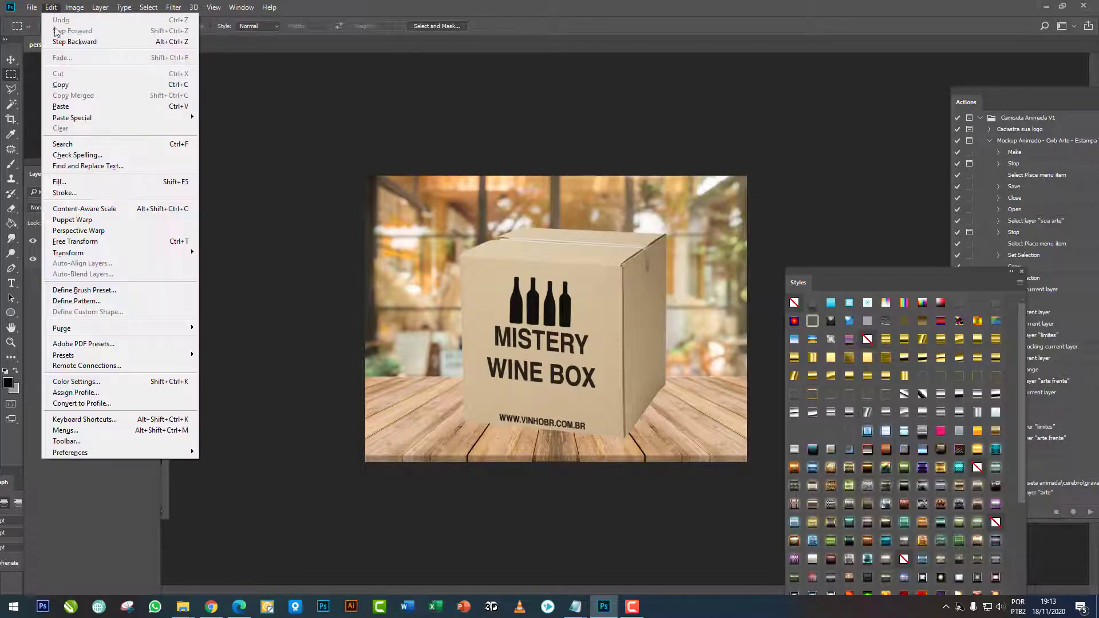
click(96, 233)
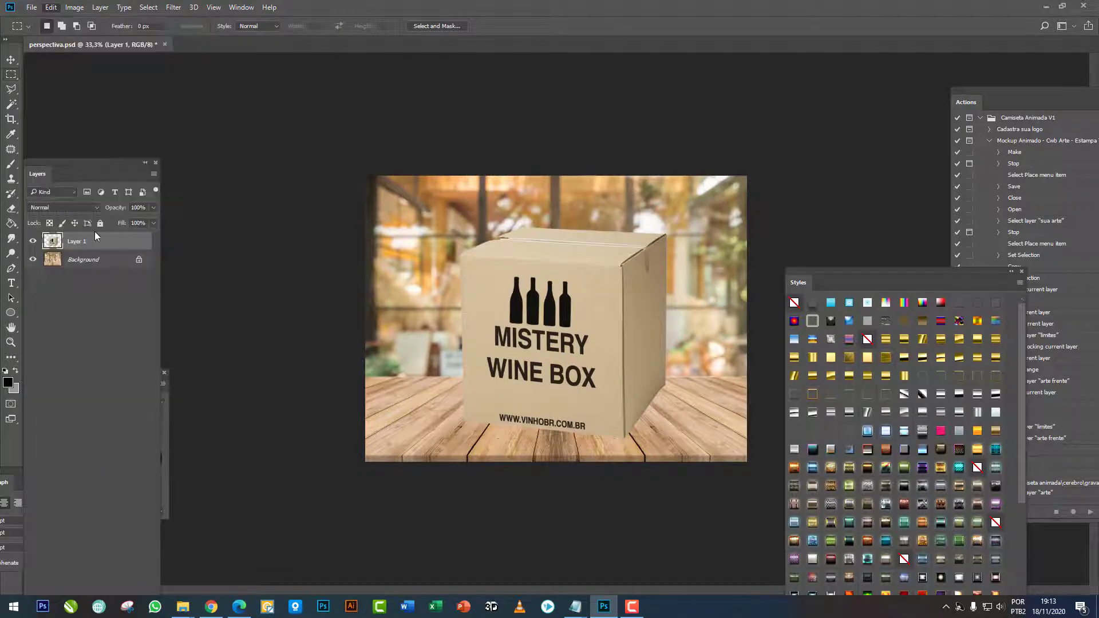
drag(473, 278, 538, 330)
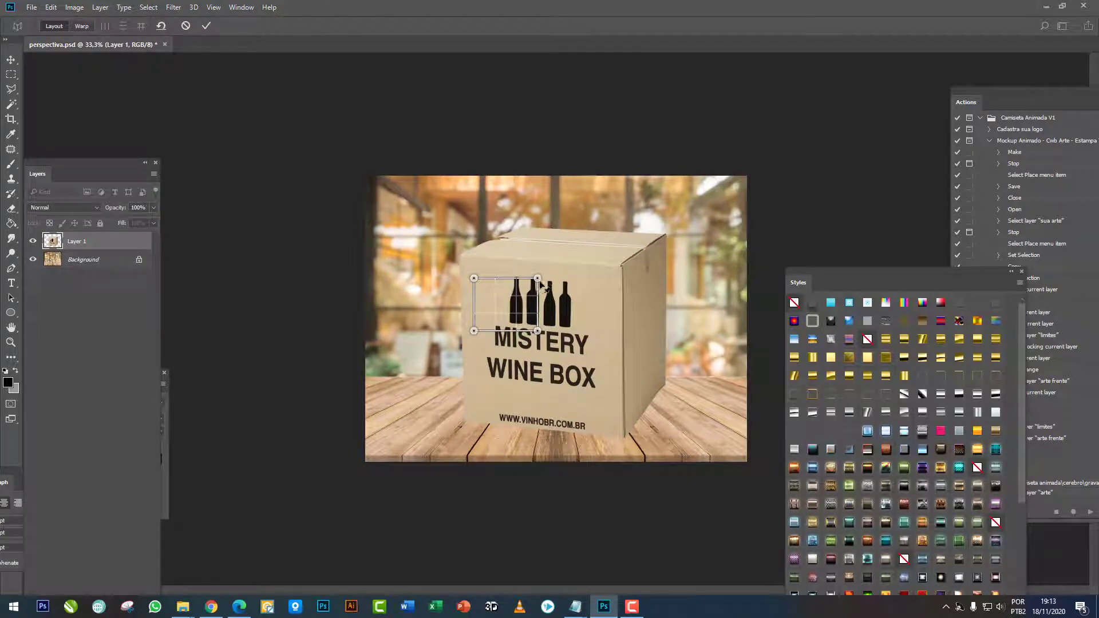
drag(538, 279, 622, 266)
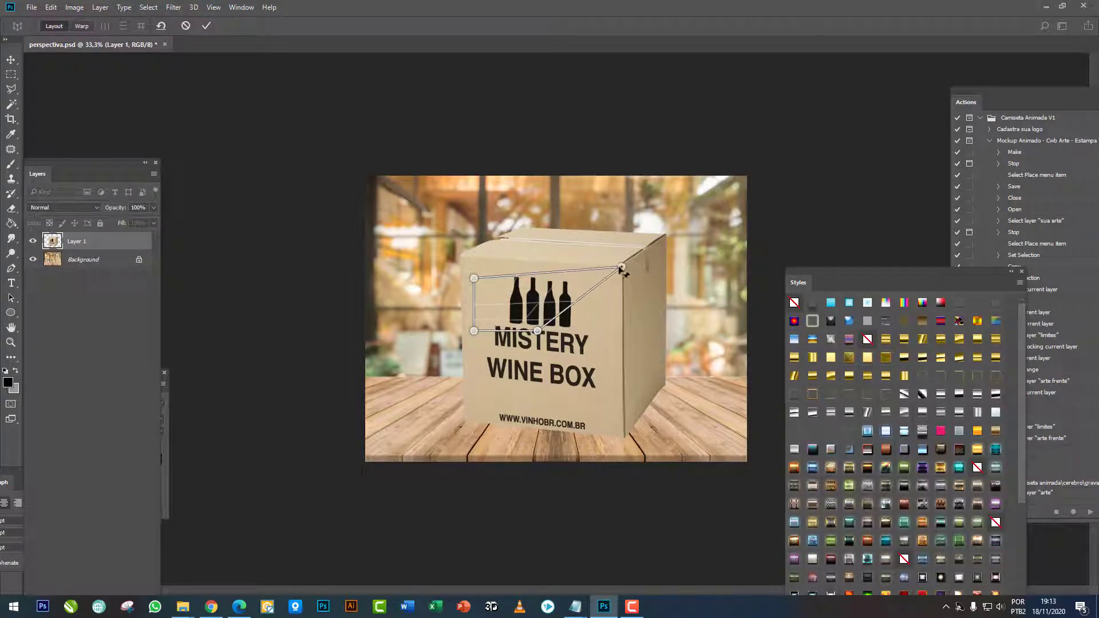
drag(475, 280, 462, 257)
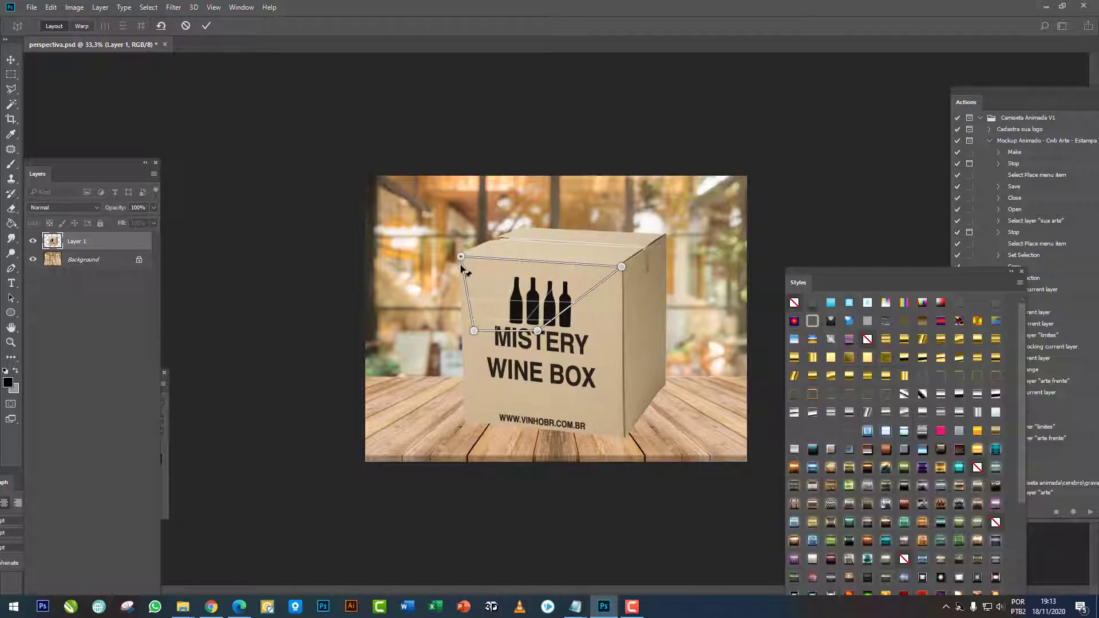
drag(474, 331, 464, 385)
drag(537, 331, 623, 438)
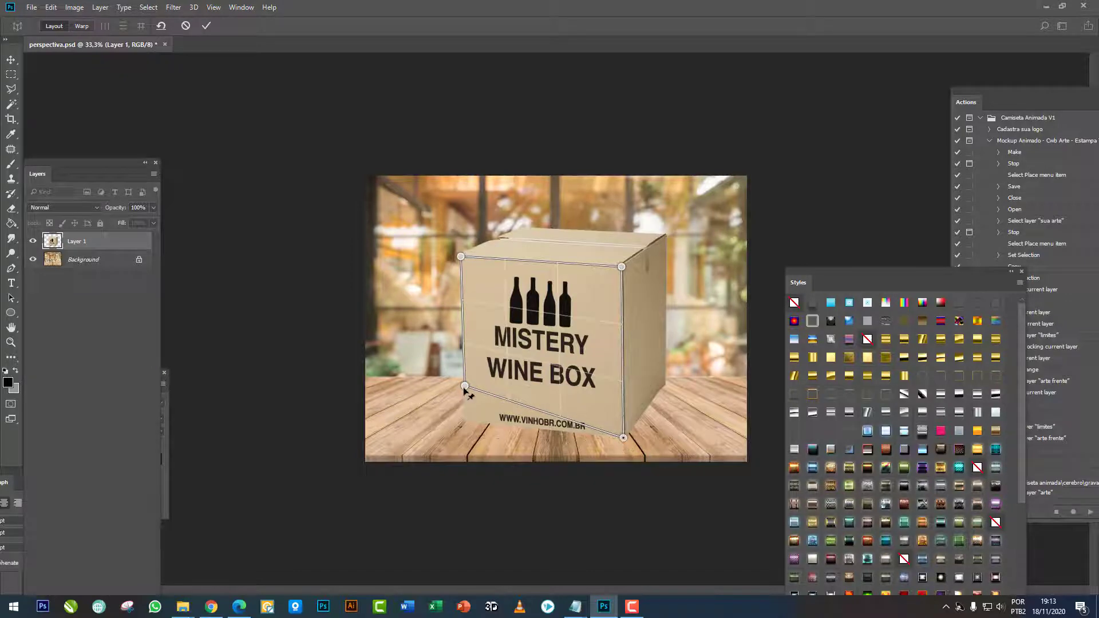
drag(464, 387, 464, 421)
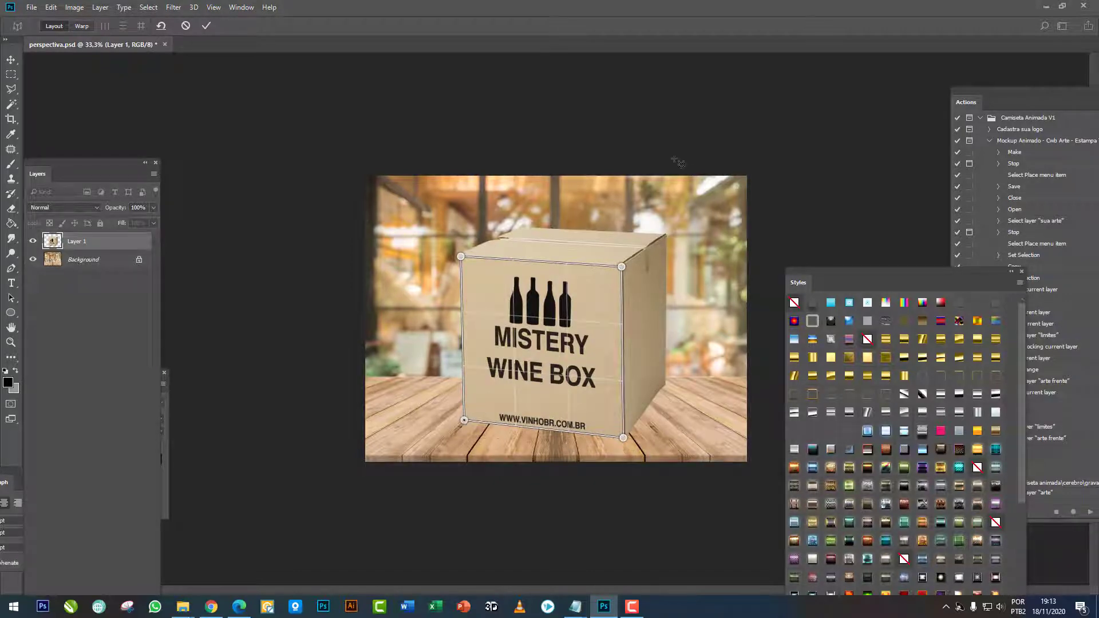
Step: Add a second Perspective Warp plane on the box's top face, joined to the front plane's upper edge
drag(561, 195, 619, 228)
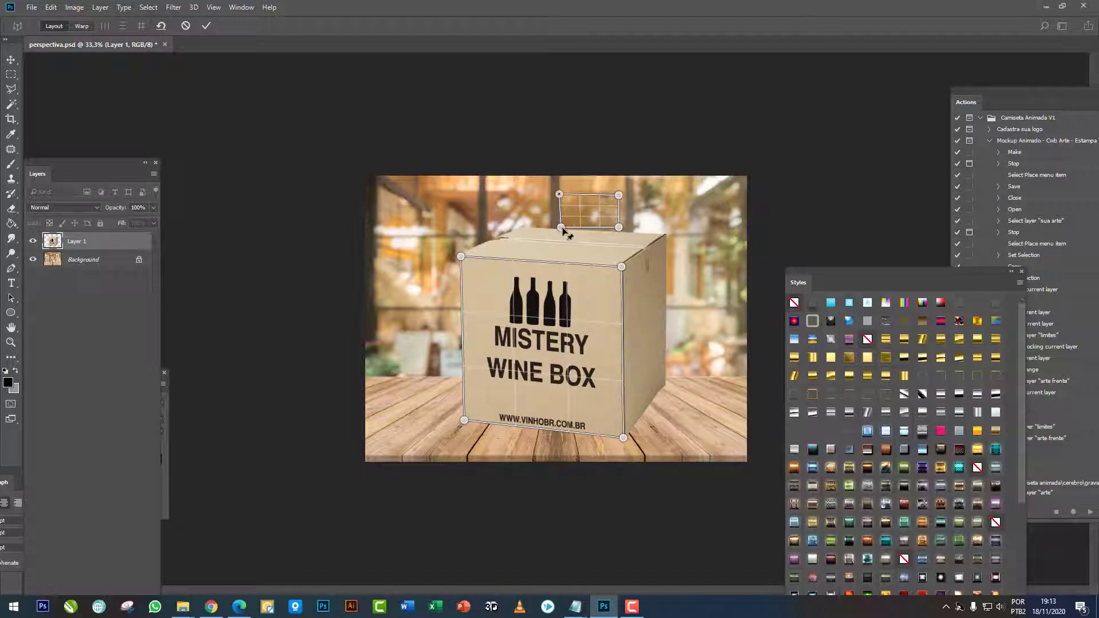
drag(561, 228, 462, 257)
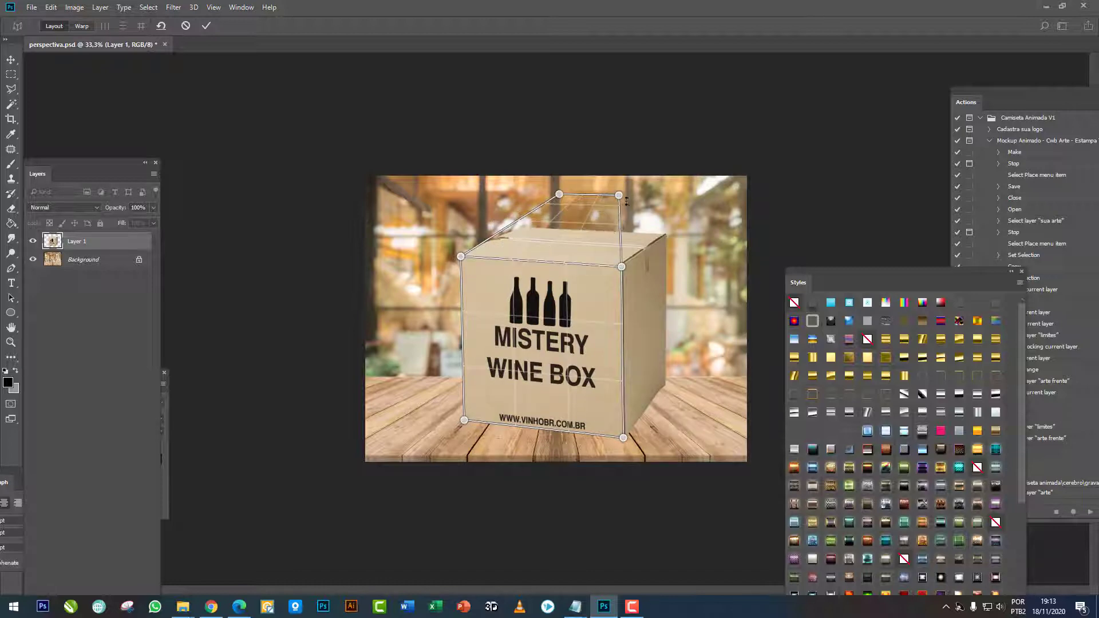
drag(619, 196, 664, 236)
drag(560, 195, 525, 228)
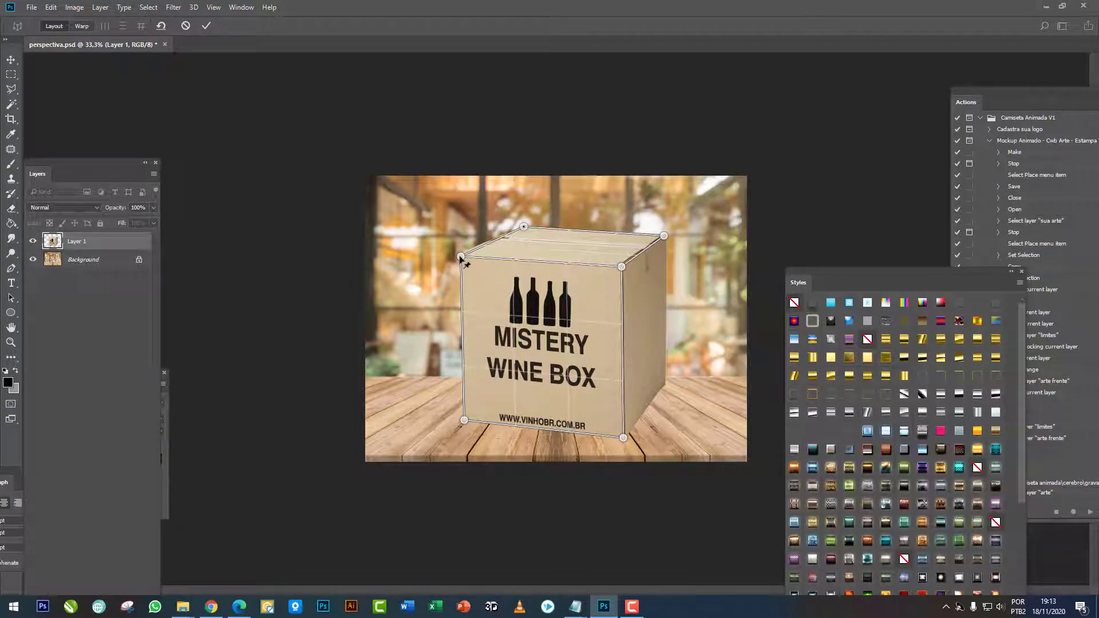
drag(460, 258, 459, 254)
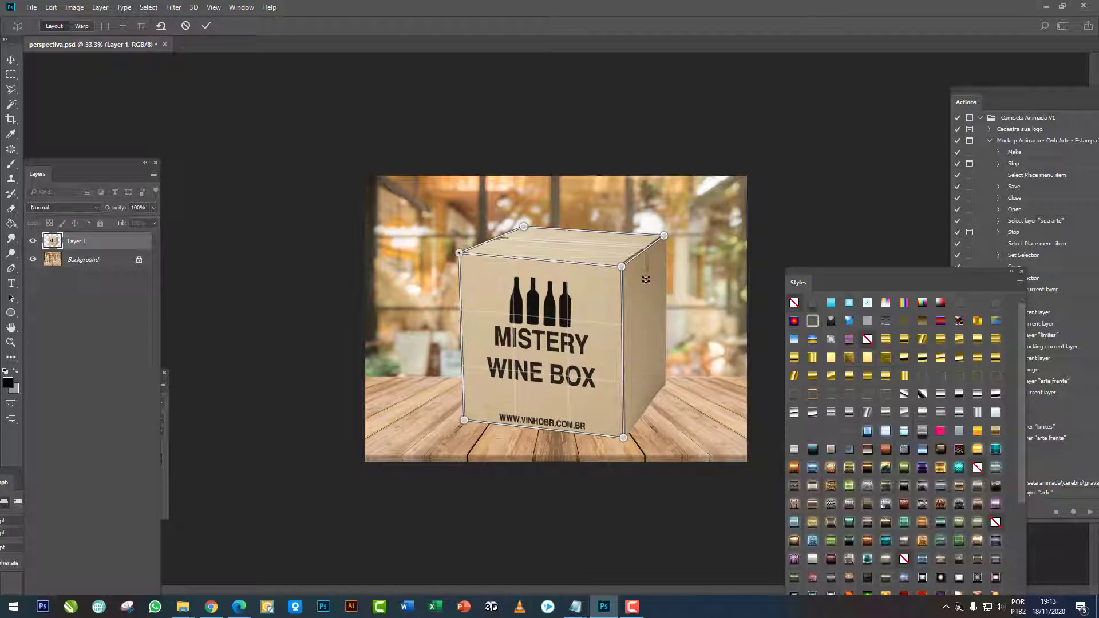
Step: Add a third Perspective Warp plane on the box's right side face, joined to the front and top planes
drag(667, 274, 702, 312)
drag(637, 272, 624, 267)
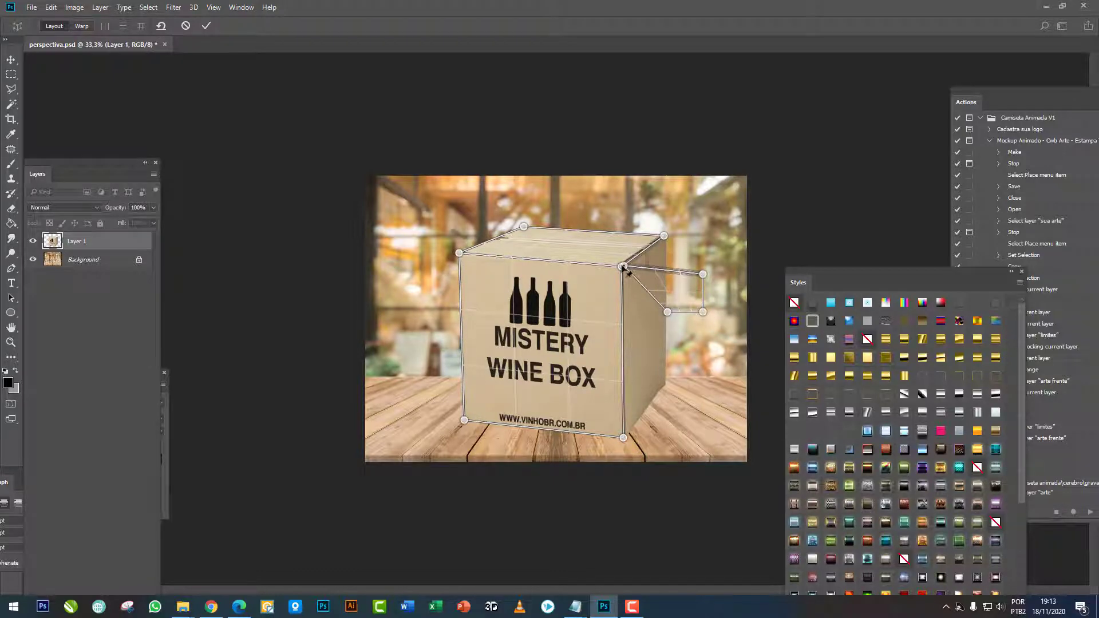
drag(703, 274, 663, 235)
drag(669, 313, 623, 438)
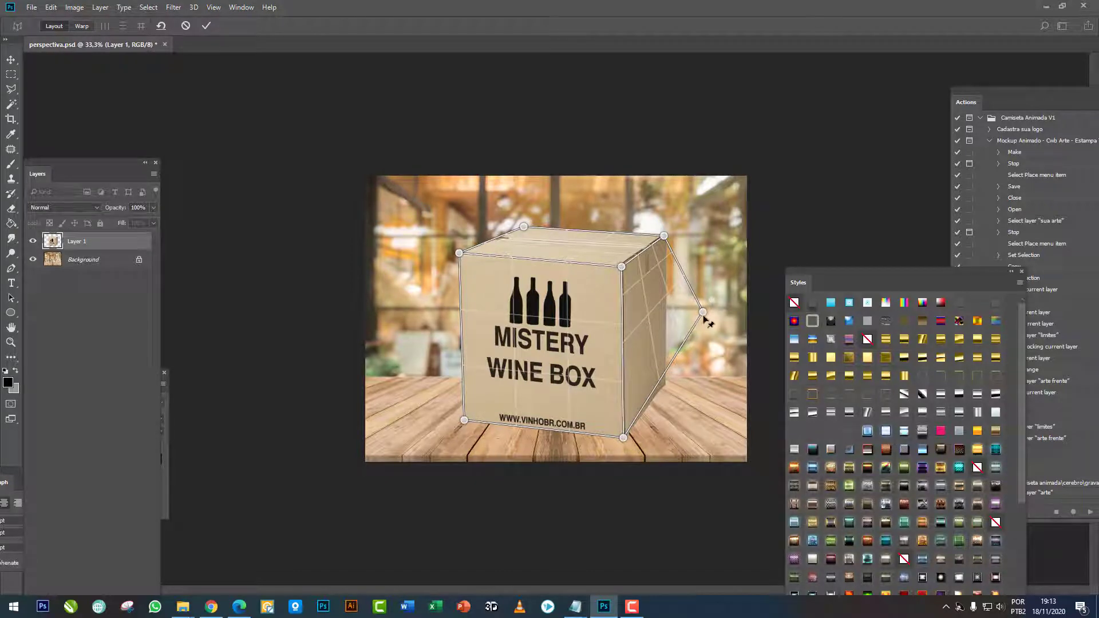
drag(703, 313, 665, 386)
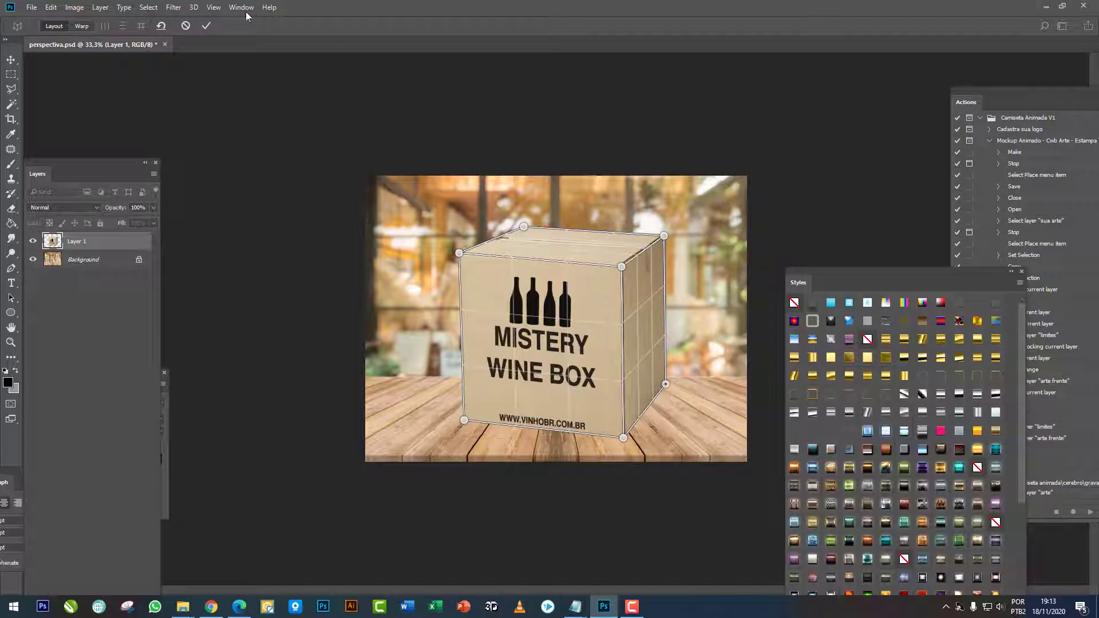
Step: Switch Perspective Warp to warp mode and move the box's corners to level the front face and the top face's back edge
click(82, 25)
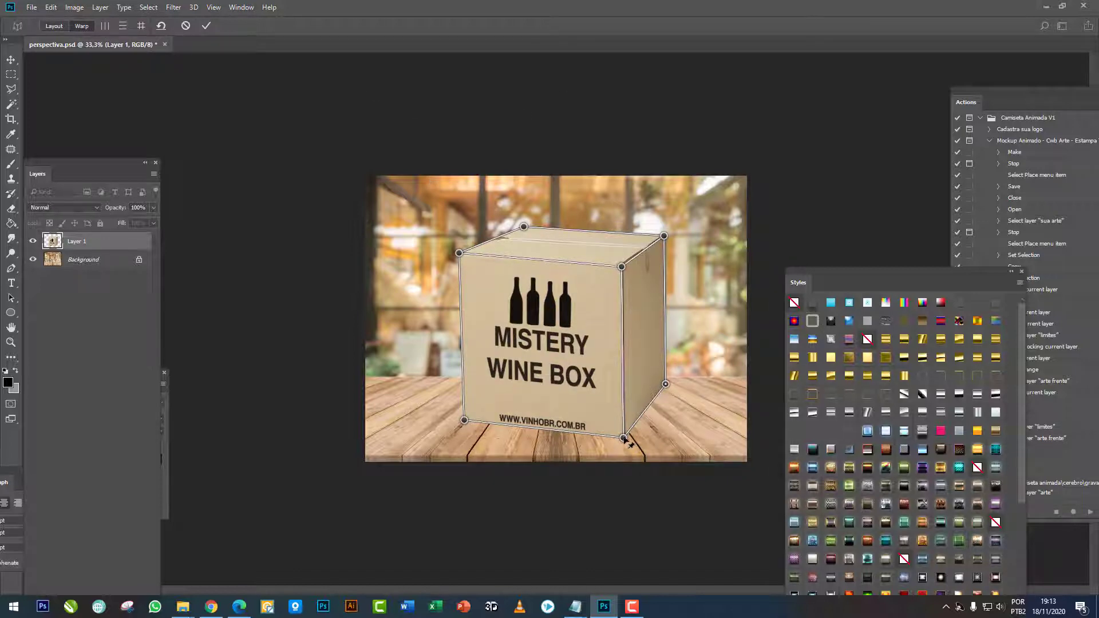
drag(624, 439, 628, 422)
drag(460, 253, 460, 273)
drag(518, 235, 508, 234)
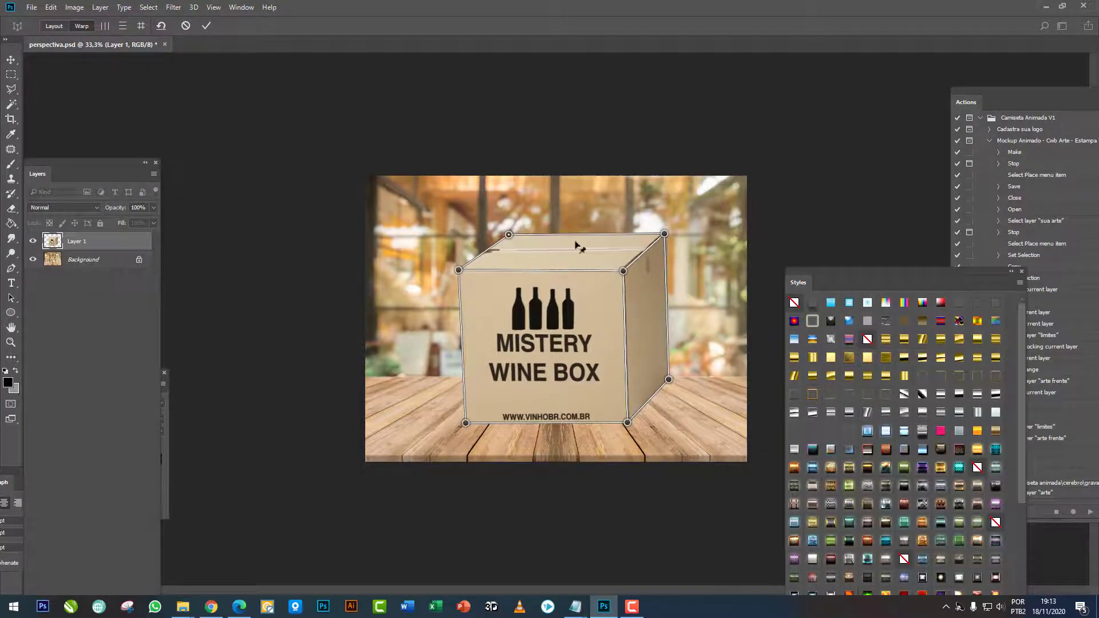
drag(664, 234, 668, 237)
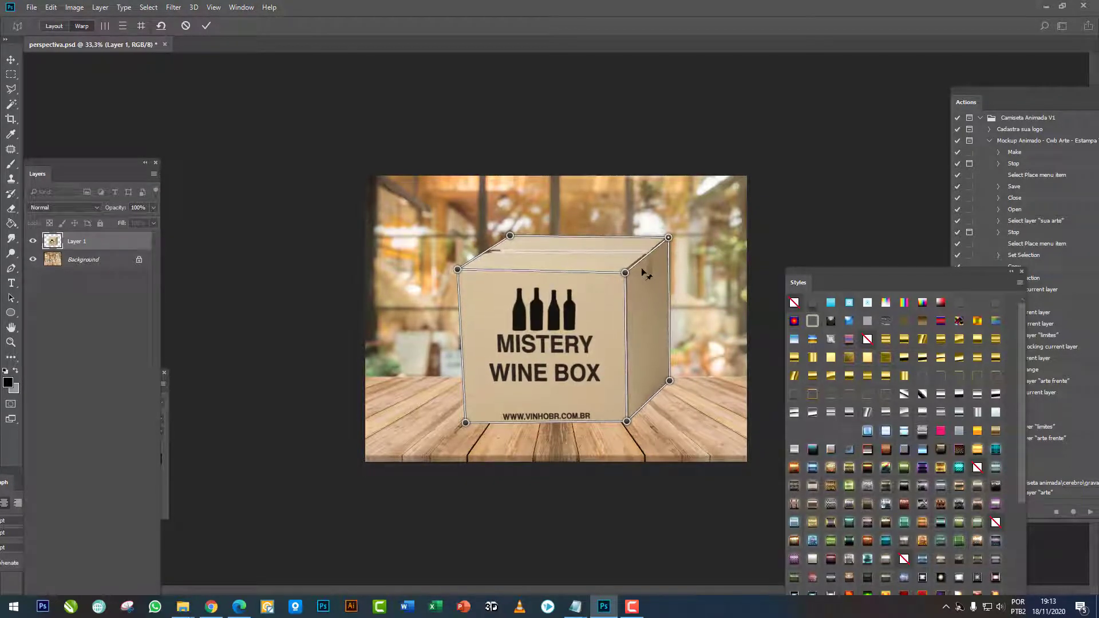
drag(626, 274, 627, 270)
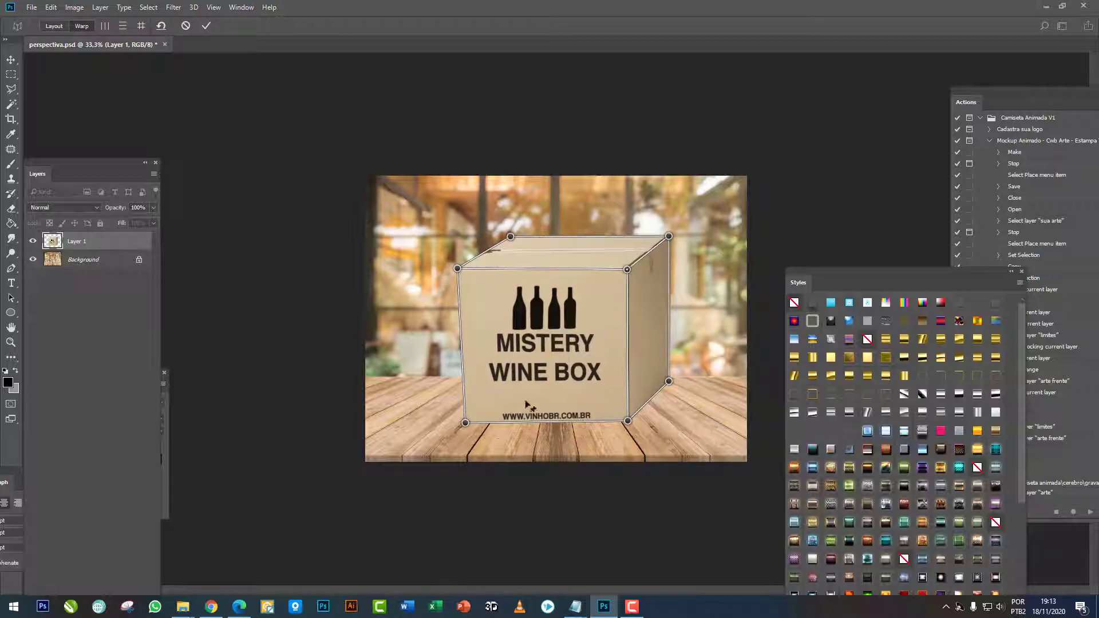
Step: Fine-tune the base corners and the front face's upper right corner to suit the table, and apply the Perspective Warp
drag(632, 425, 634, 429)
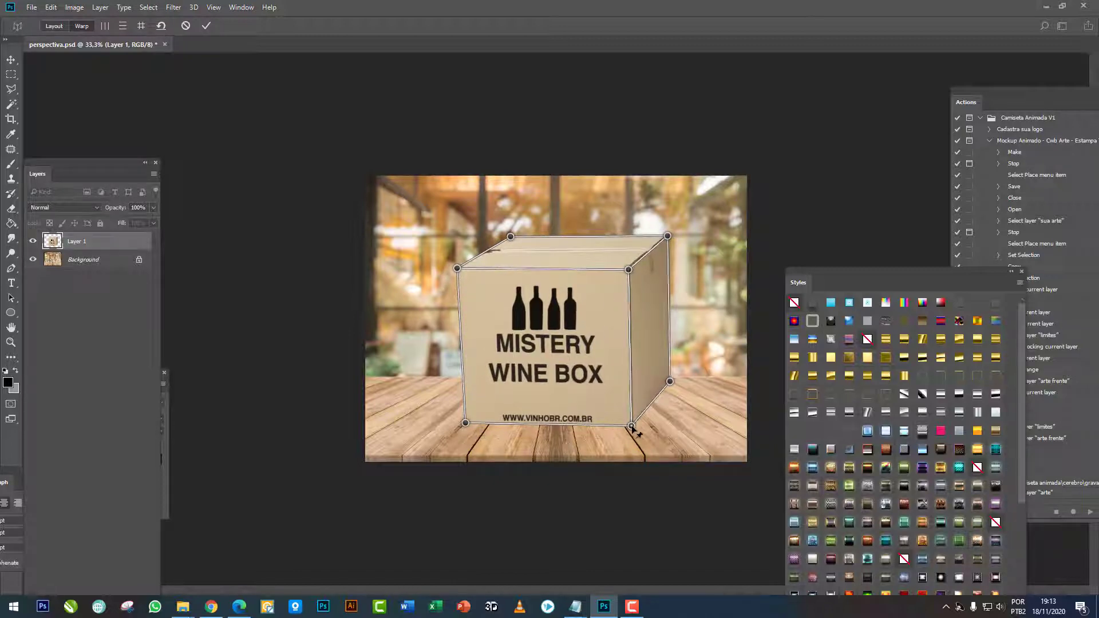
drag(465, 423, 466, 426)
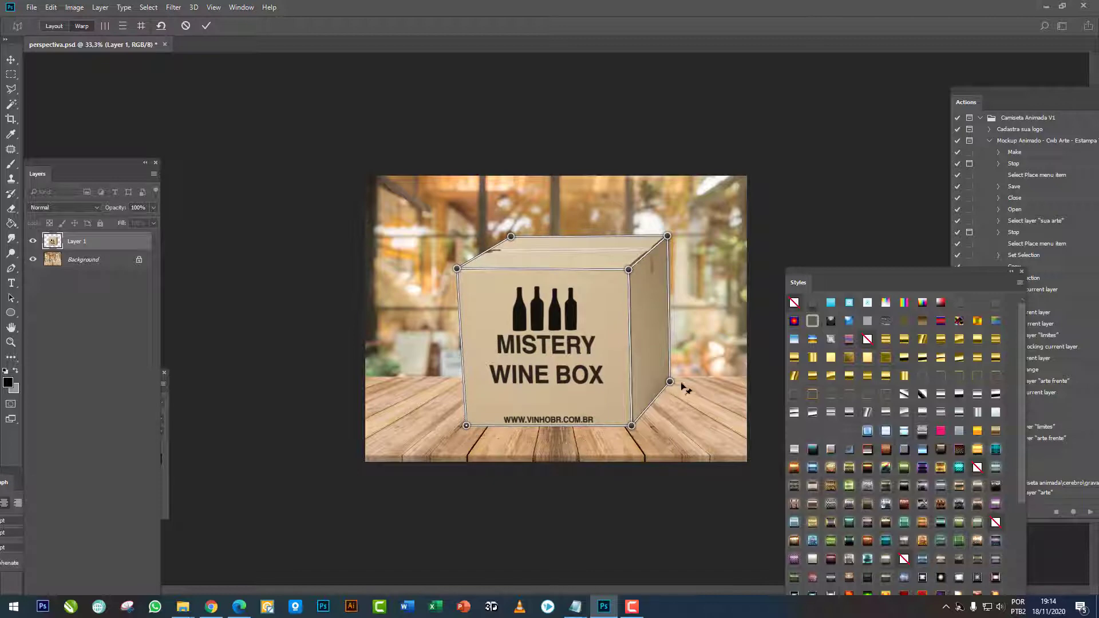
drag(671, 383, 668, 389)
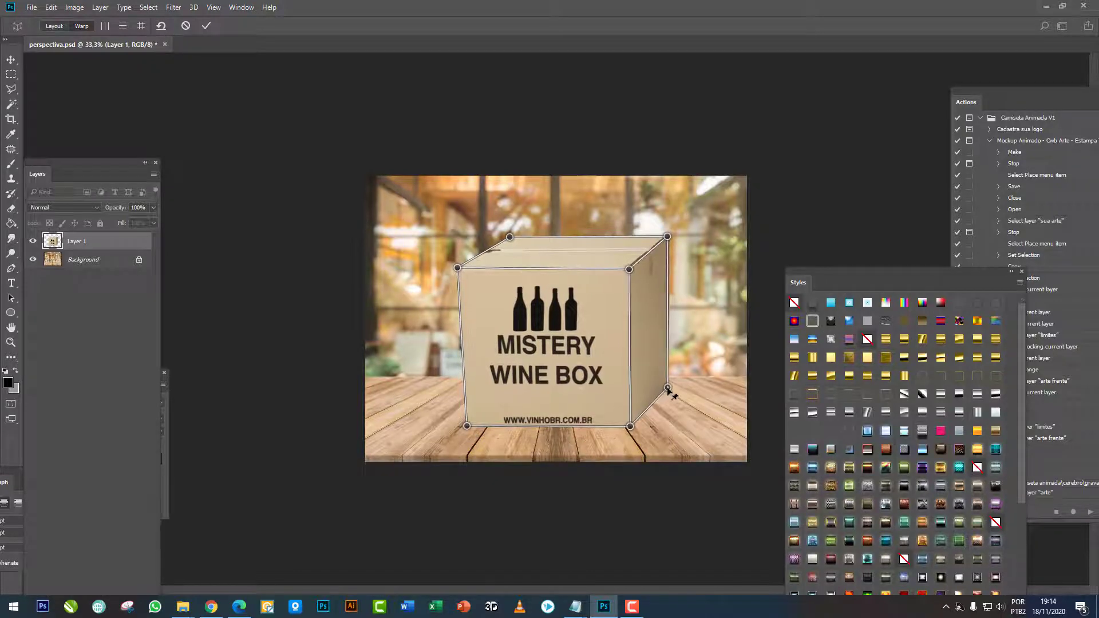
mouse_move(630, 269)
mouse_down()
mouse_move(632, 256)
mouse_move(631, 266)
mouse_up()
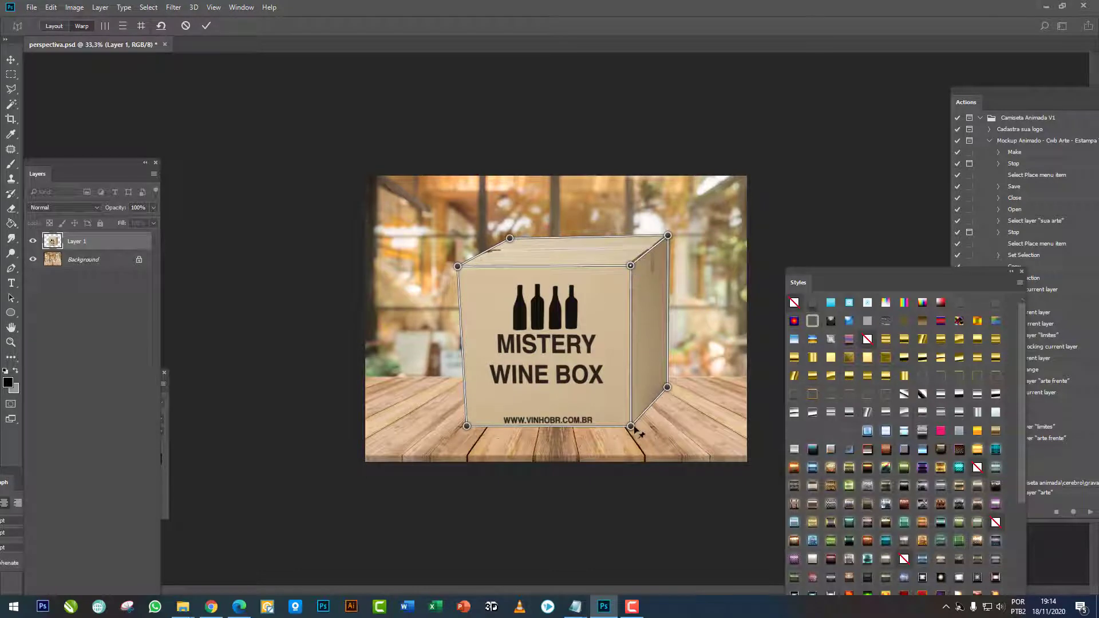
drag(630, 426, 636, 428)
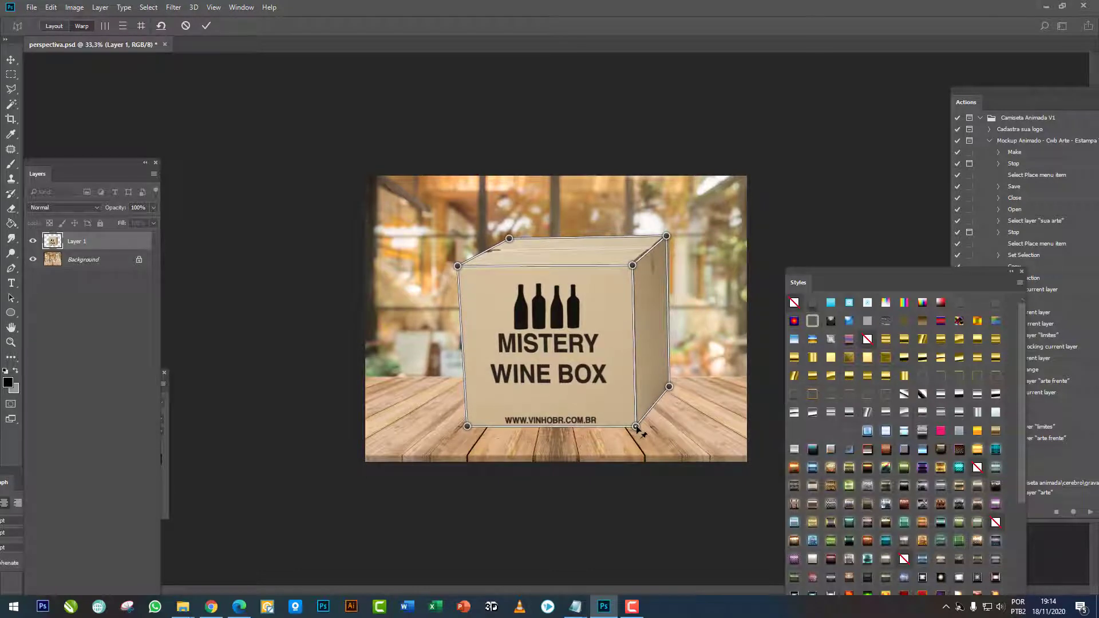
key(Return)
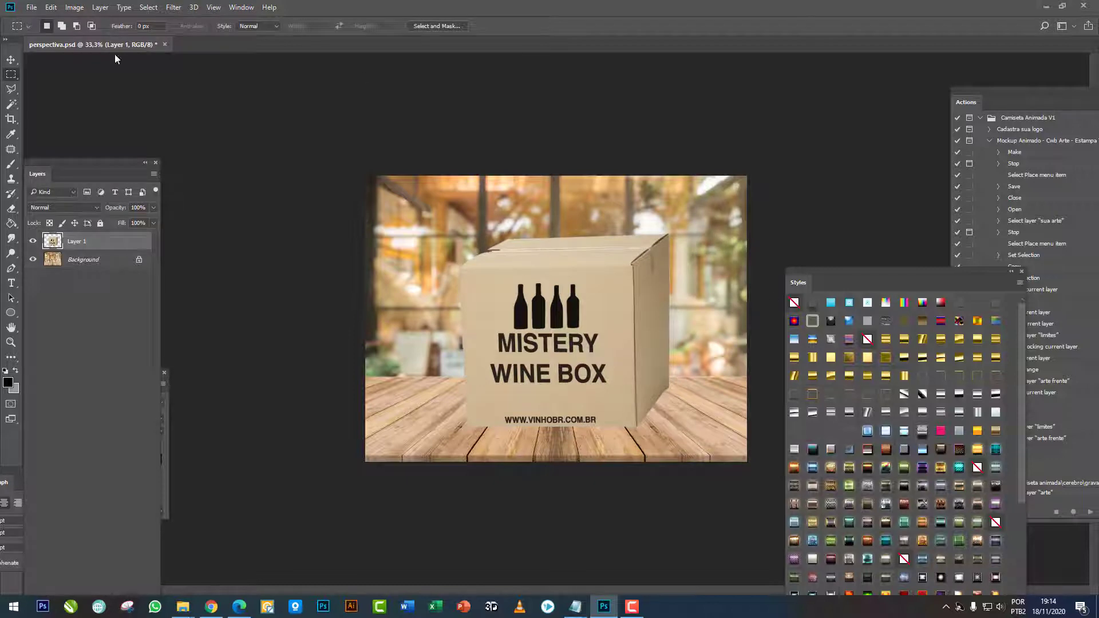
Step: Rotate the box layer clockwise by about 1.5° with Free Transform and apply it
click(51, 7)
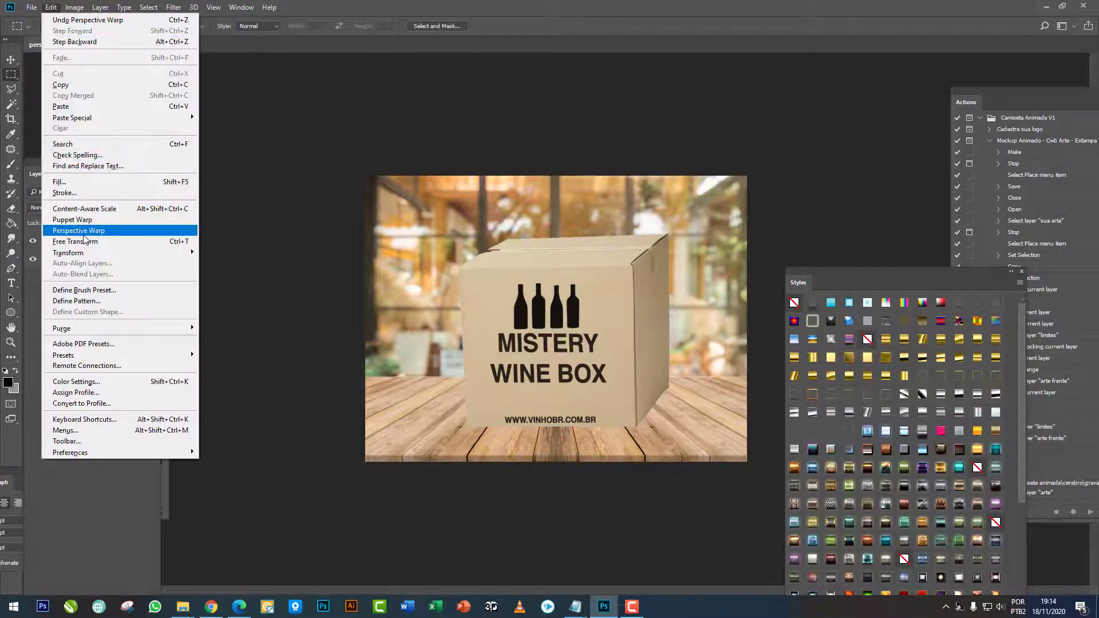
click(170, 235)
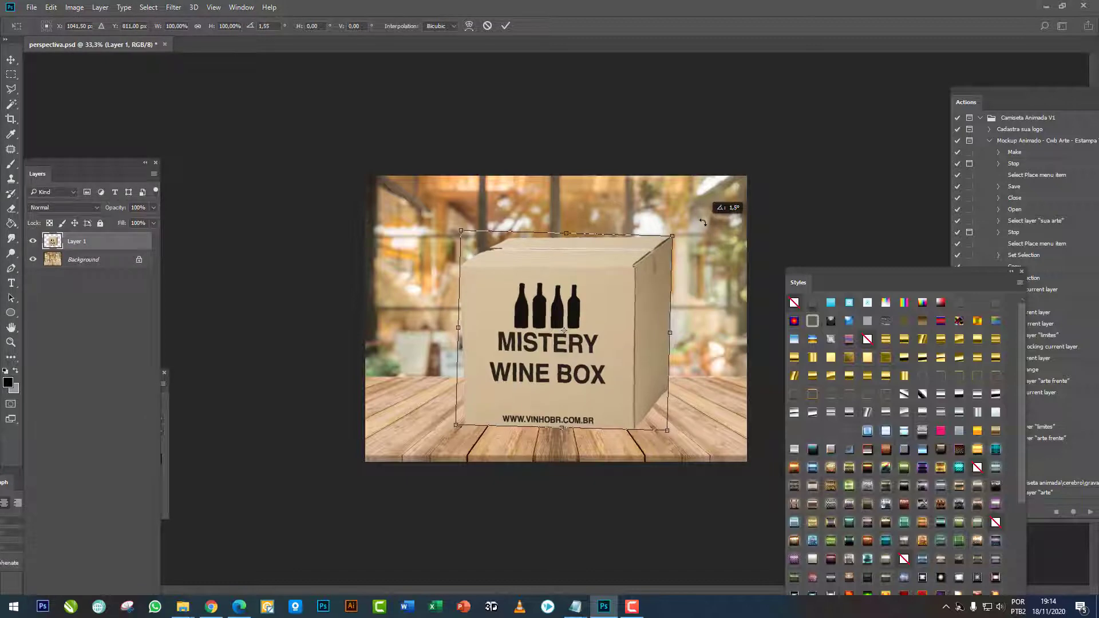
key(Return)
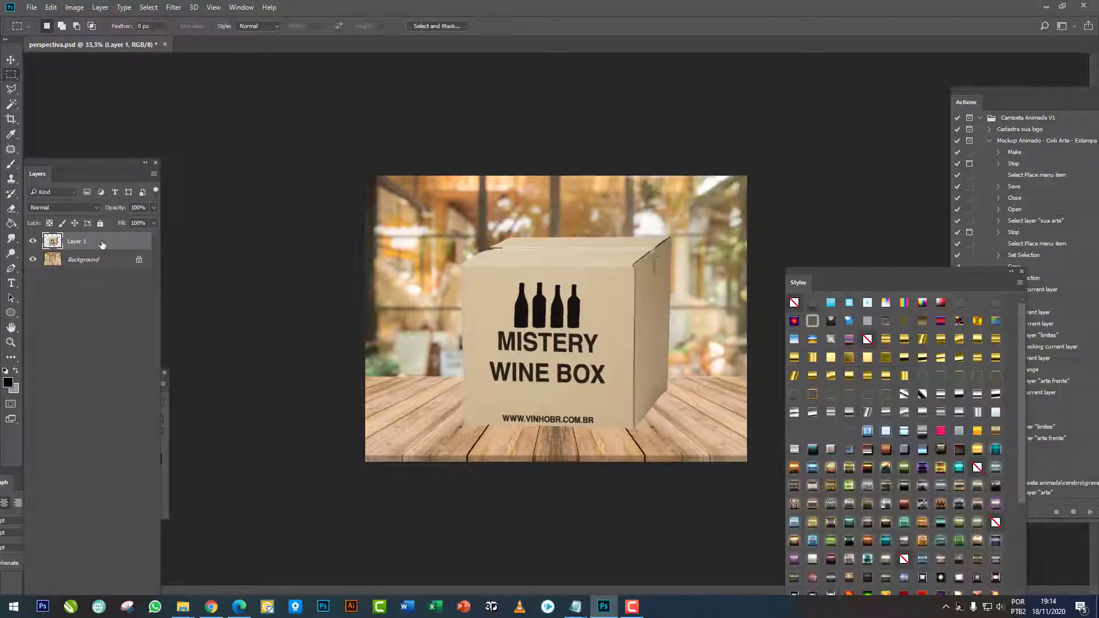
Step: Add a Drop Shadow to the box layer with 100% opacity, 6 px distance and 27 px size
double_click(102, 245)
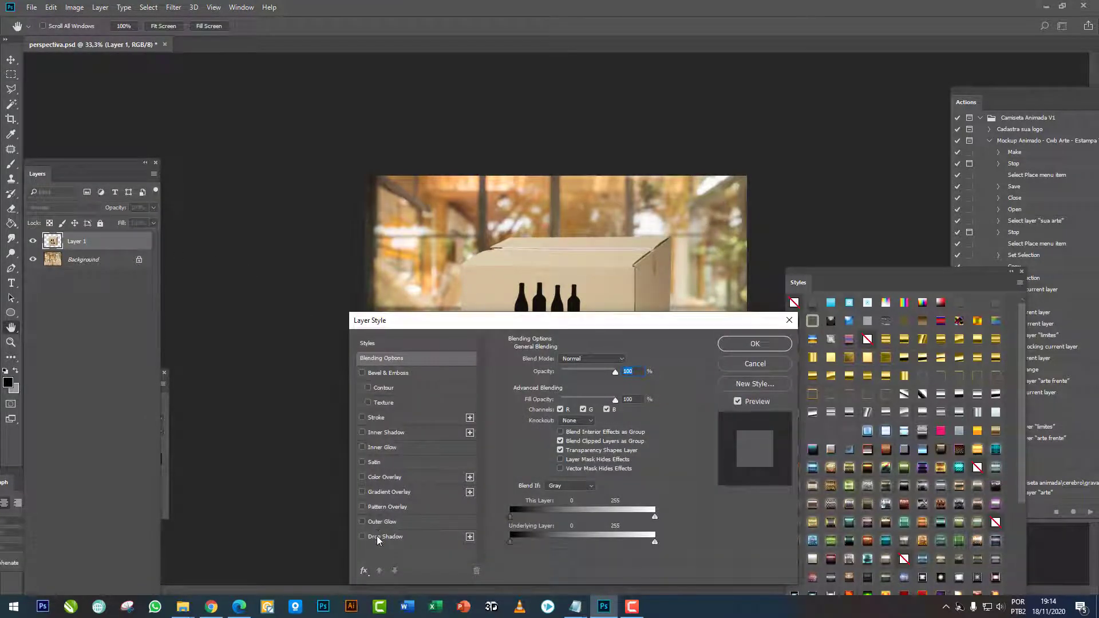
click(385, 536)
drag(532, 320, 781, 103)
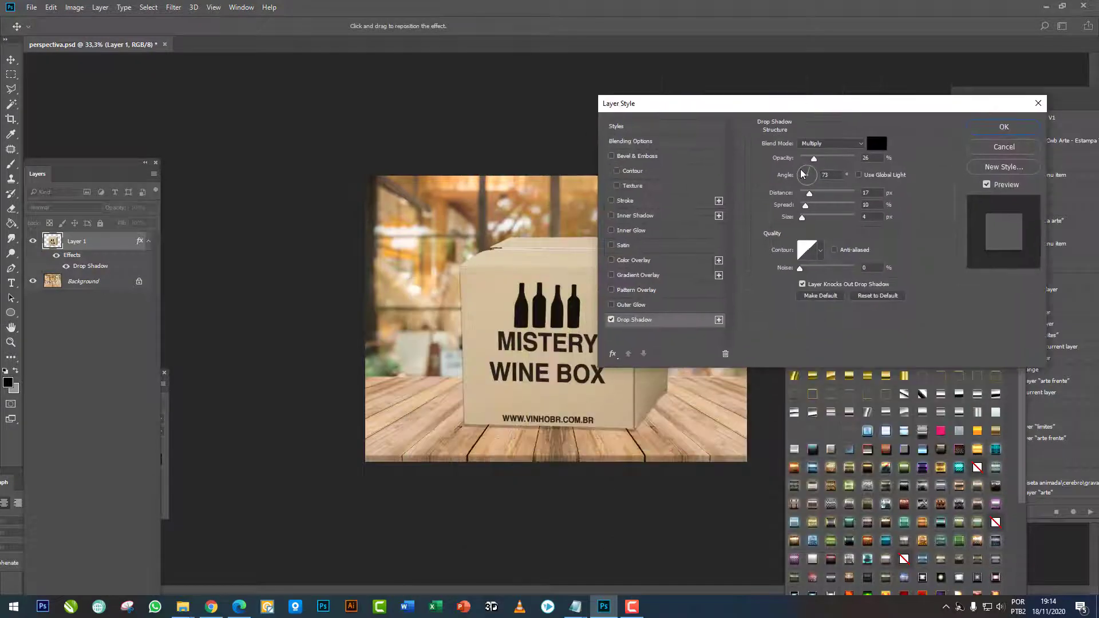
drag(802, 174, 865, 159)
drag(811, 194, 808, 220)
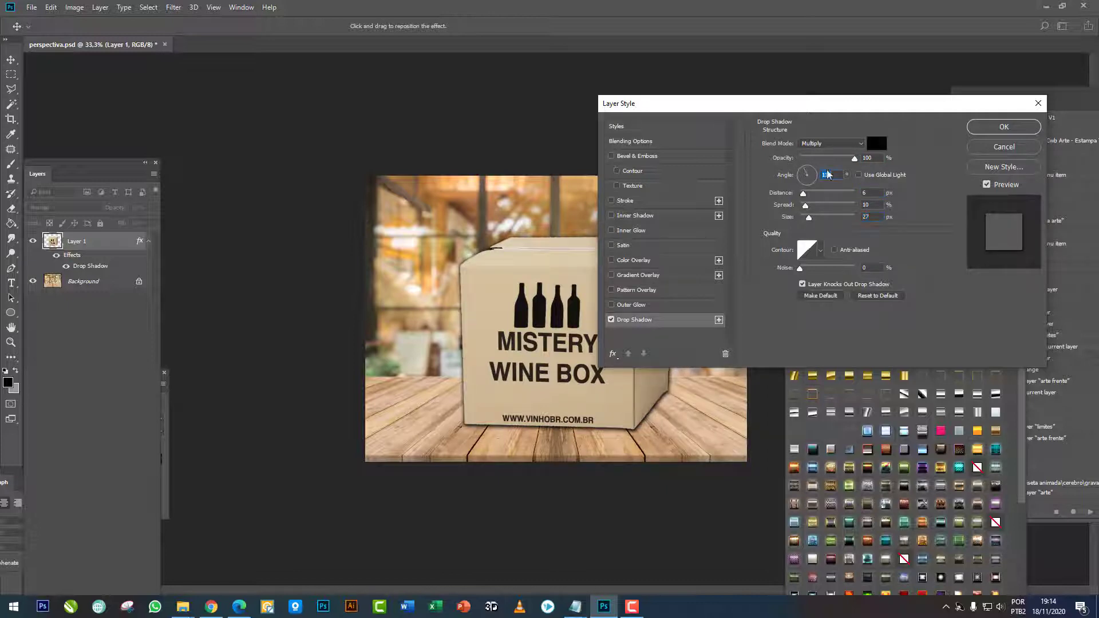
click(1004, 127)
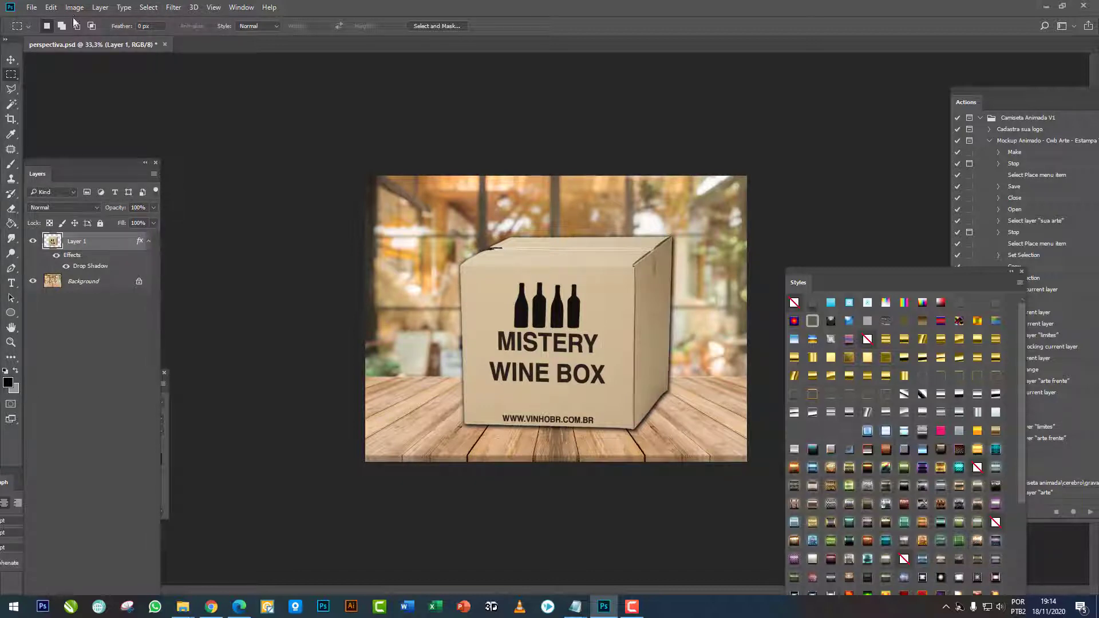
Step: Start a new Perspective Warp on the box layer and fit a layout plane to the four corners of the front face
click(51, 7)
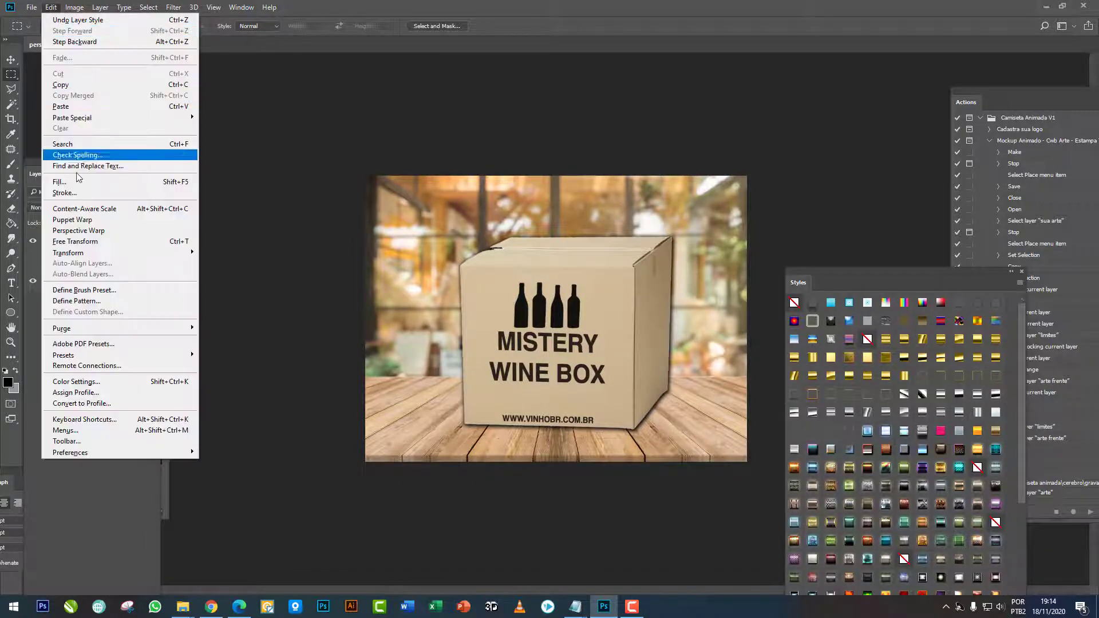
click(81, 241)
drag(484, 284, 545, 329)
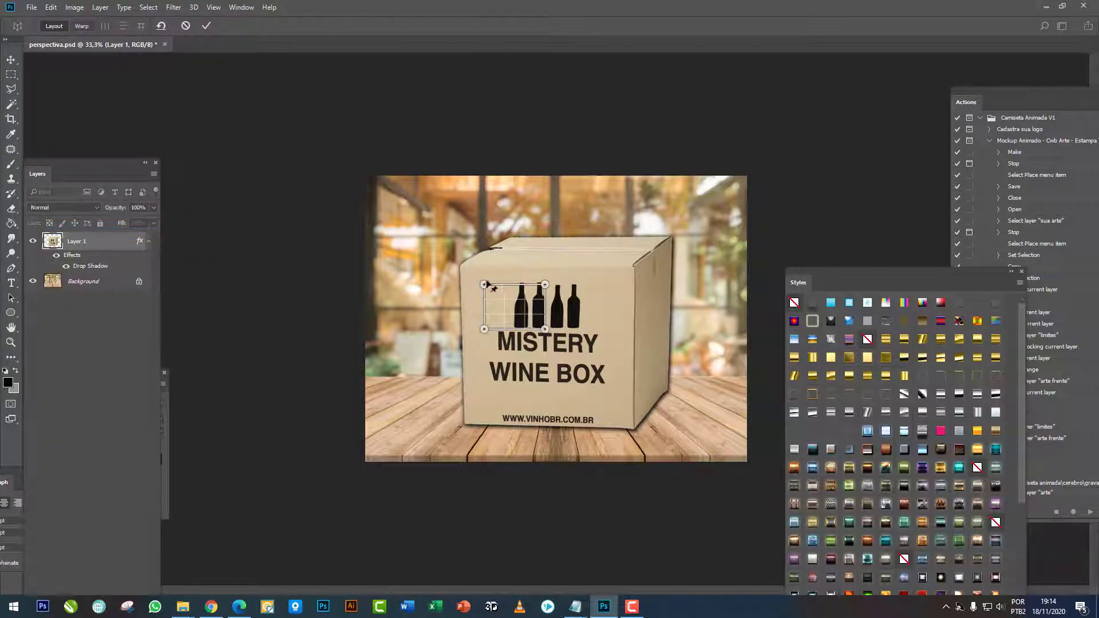
drag(484, 284, 461, 267)
drag(485, 331, 466, 424)
drag(545, 285, 582, 277)
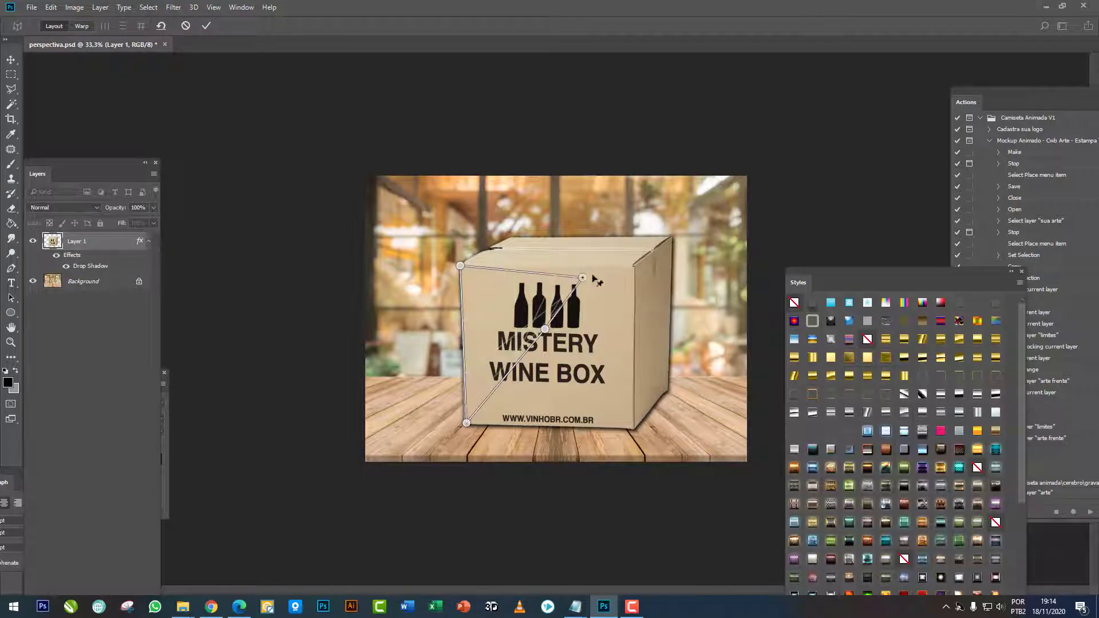
drag(544, 329, 635, 429)
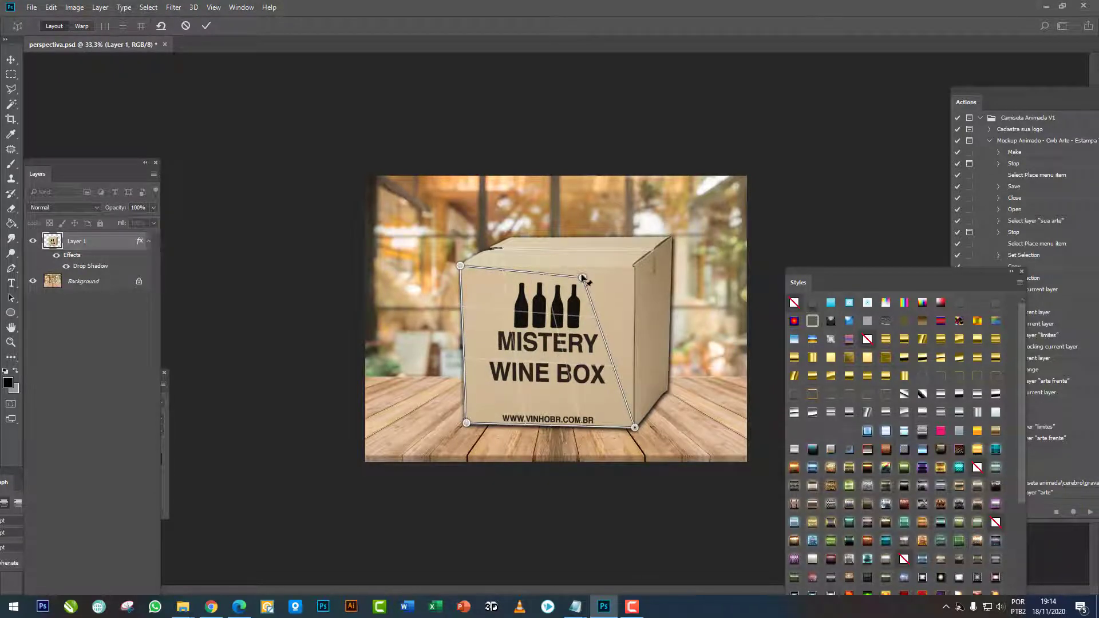
mouse_move(582, 277)
mouse_down()
mouse_move(634, 265)
mouse_move(705, 293)
mouse_move(659, 359)
mouse_move(635, 428)
mouse_up()
Step: Add joined Perspective Warp planes on the box's right side face and top face
drag(704, 255, 671, 239)
drag(705, 294, 669, 389)
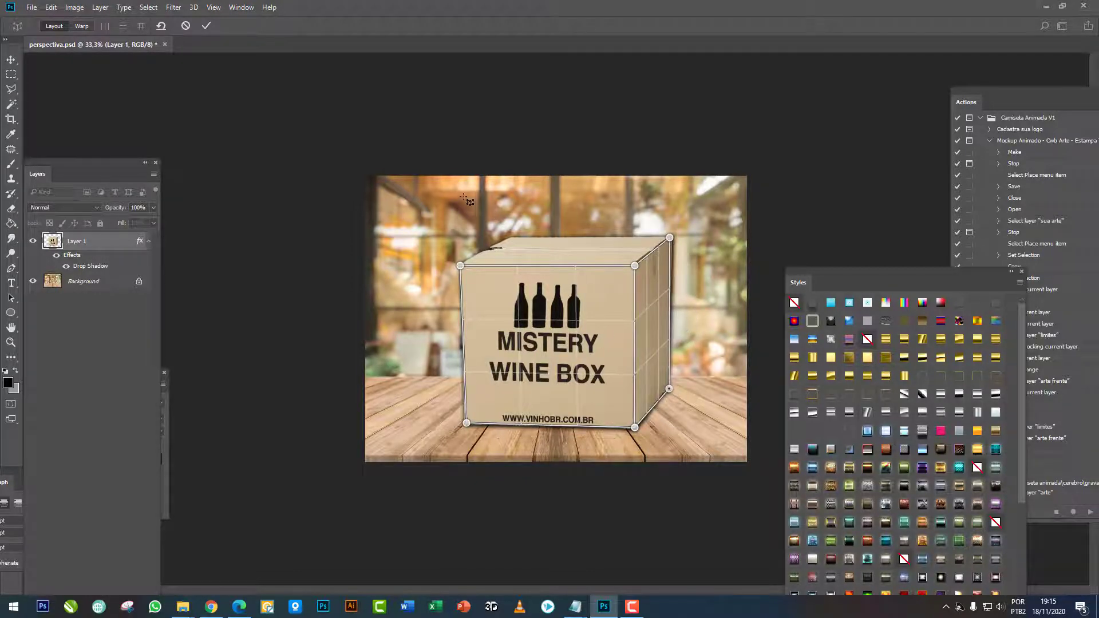
mouse_move(456, 192)
mouse_down()
mouse_move(572, 230)
mouse_move(629, 263)
mouse_move(619, 266)
mouse_up()
drag(484, 195, 670, 238)
drag(455, 192, 508, 238)
Step: Switch to warp mode and skew the box by raising its upper right corners and lowering its upper left ones
click(83, 26)
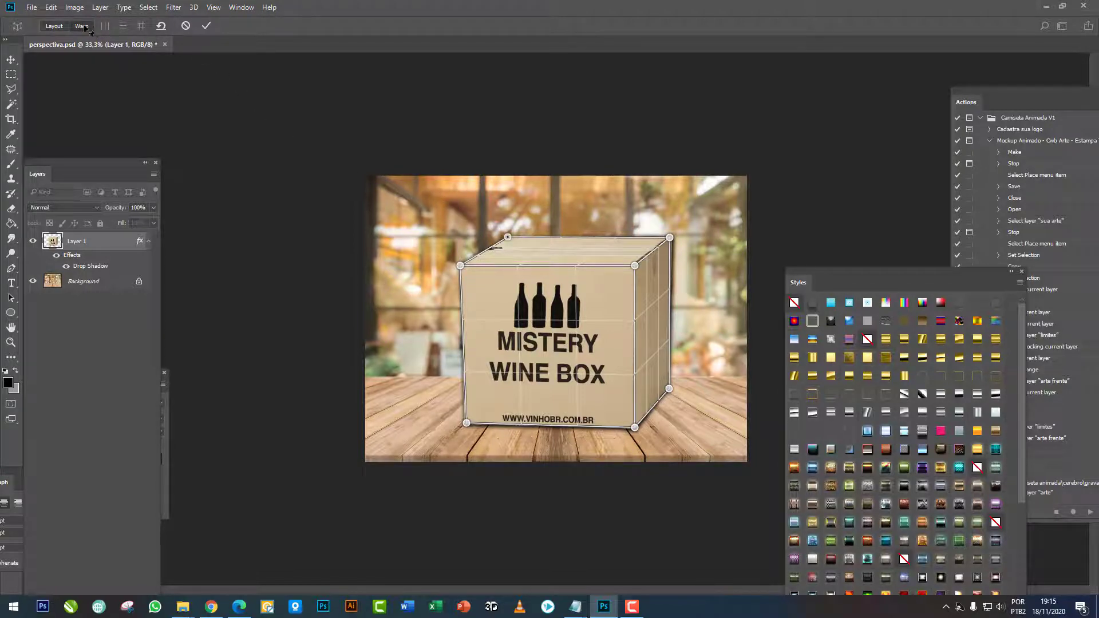
drag(634, 266, 643, 221)
mouse_move(459, 266)
mouse_down()
mouse_move(485, 275)
mouse_move(455, 283)
mouse_up()
drag(506, 248, 497, 250)
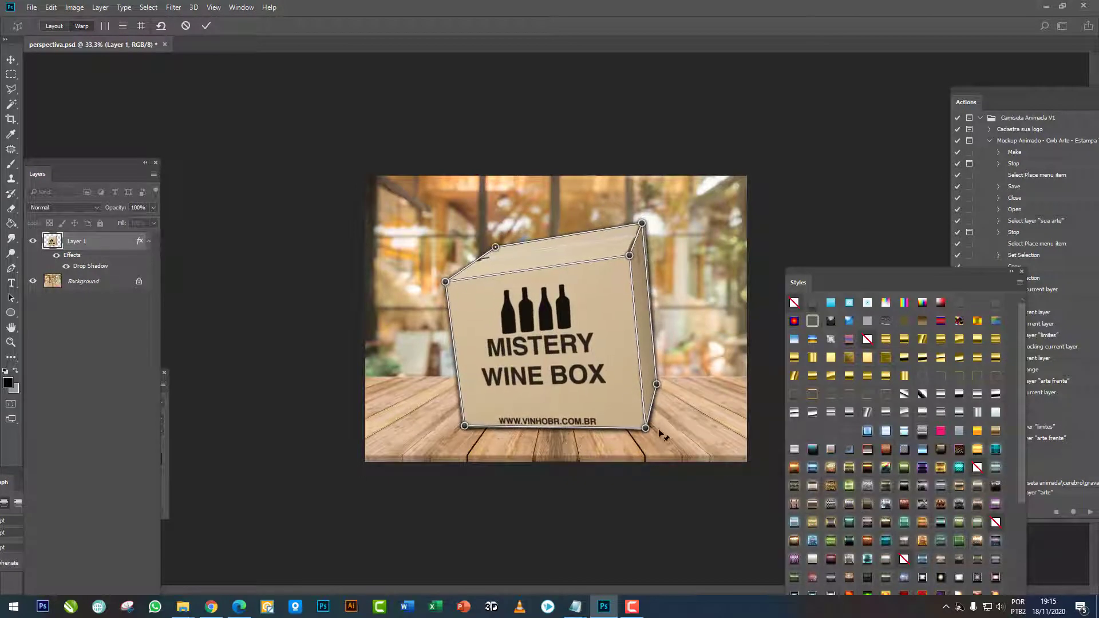
Step: Level the box's top edges, straighten and widen the front face with a narrow right side, and apply the warp
drag(647, 226, 656, 263)
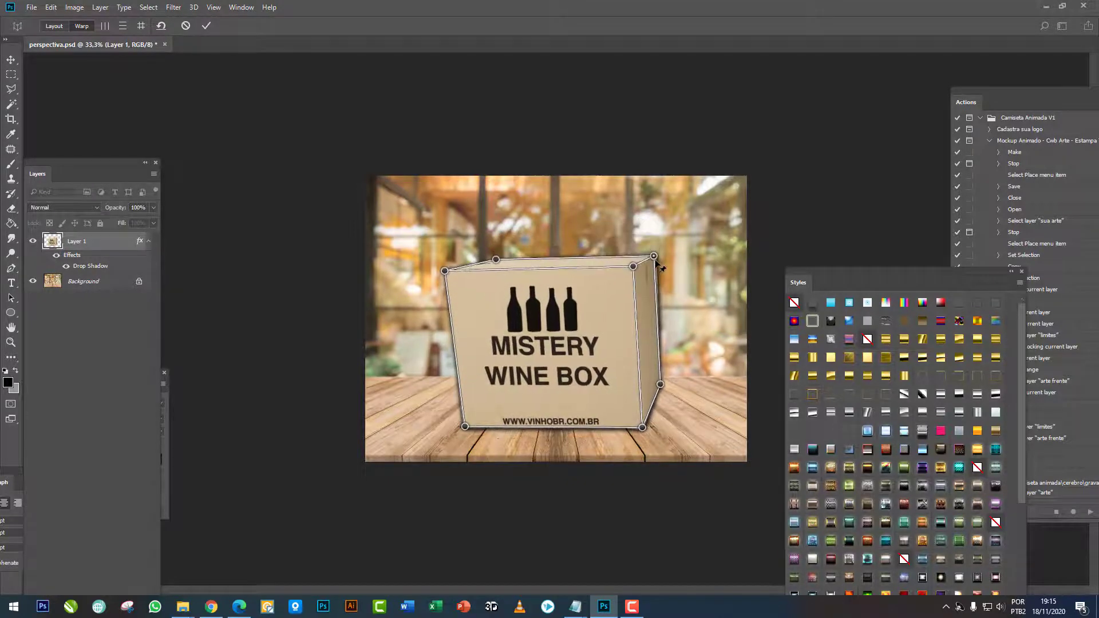
drag(445, 271, 467, 272)
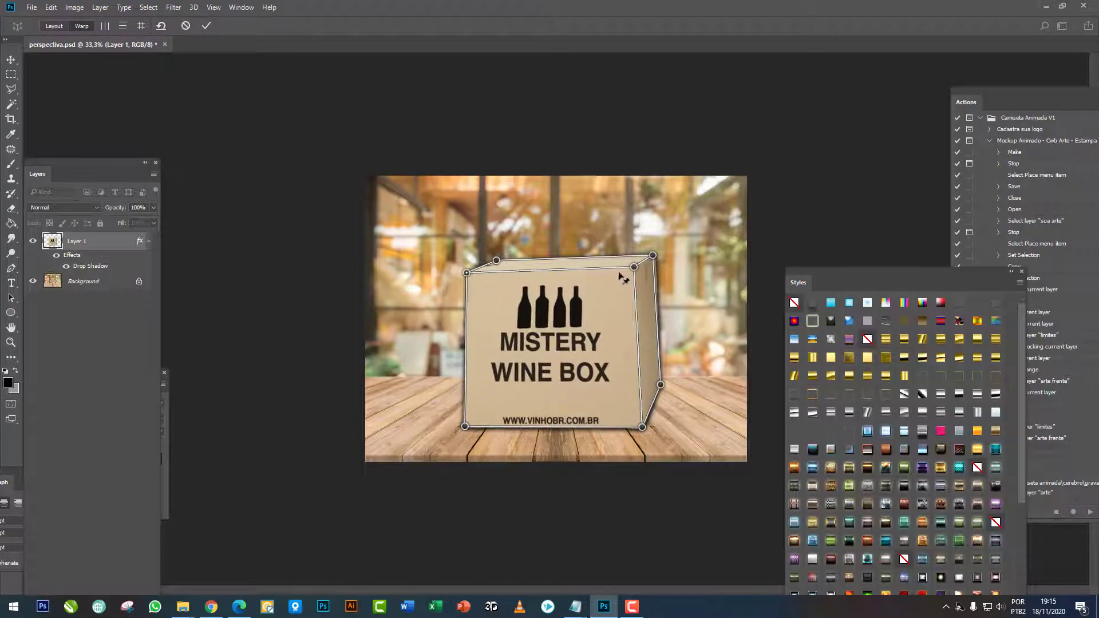
drag(634, 271, 649, 279)
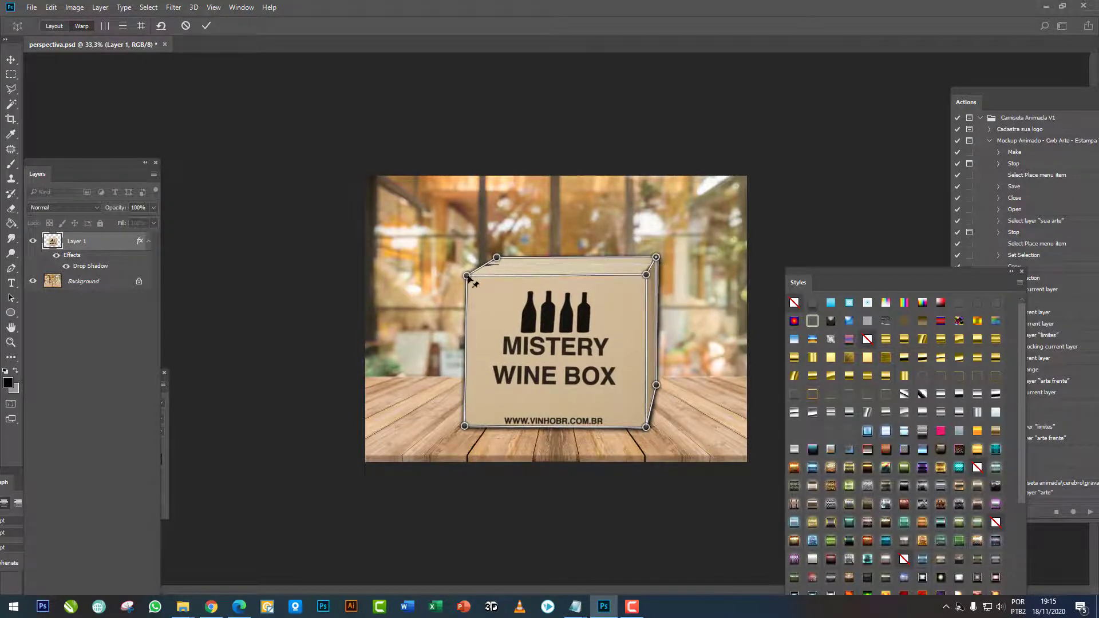
drag(466, 275, 464, 275)
key(Return)
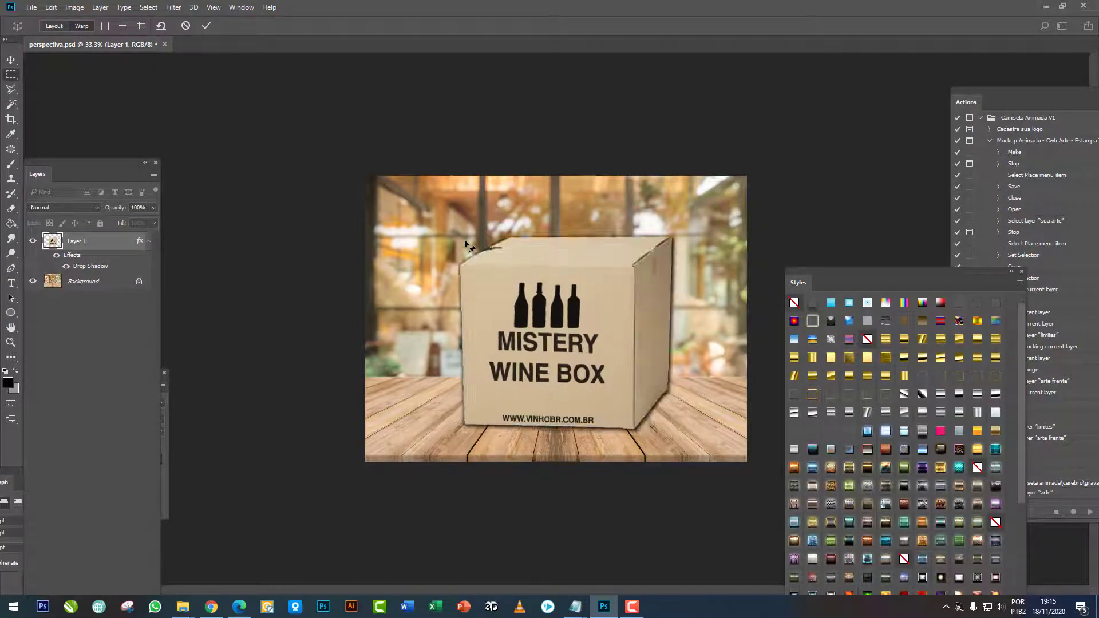